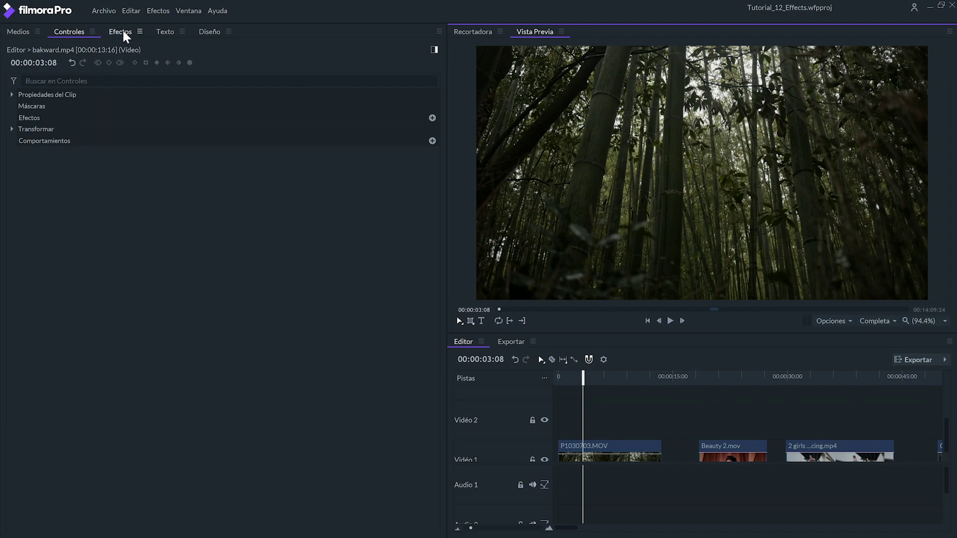
Browse the effects library by filtering it to Efectos, Efectos de audio, Preajustes, Transiciones and Transiciones de audio in turn
left_click(122, 31)
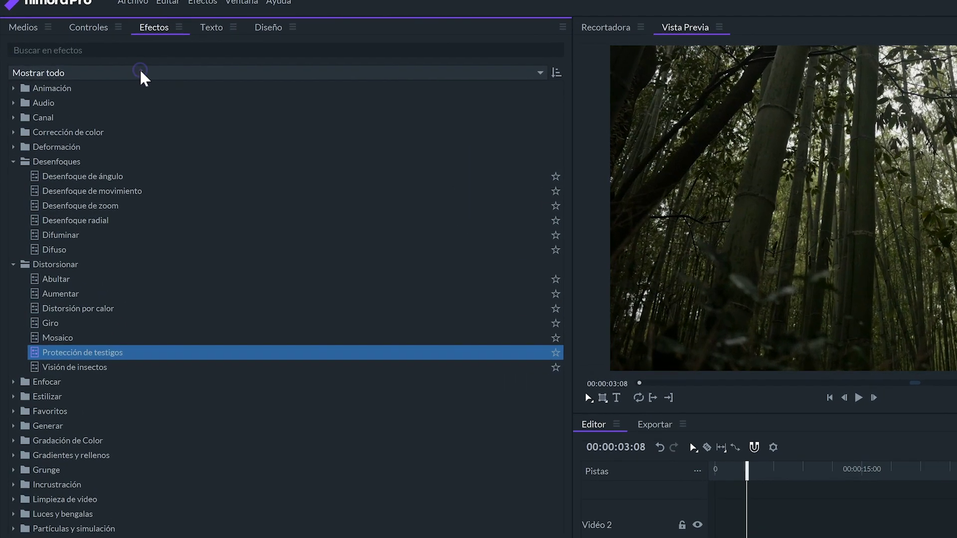
left_click(110, 66)
left_click(122, 92)
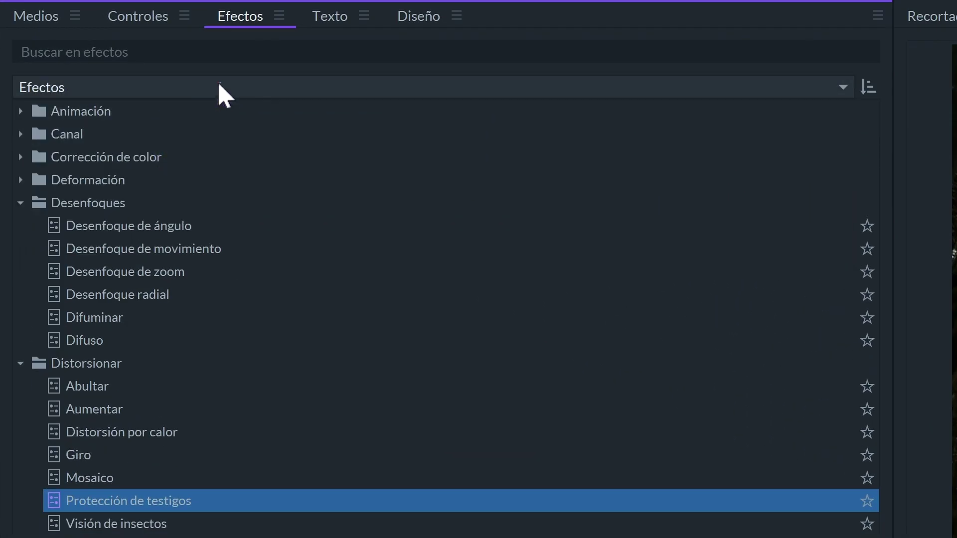
left_click(227, 87)
left_click(187, 170)
left_click(210, 87)
left_click(187, 198)
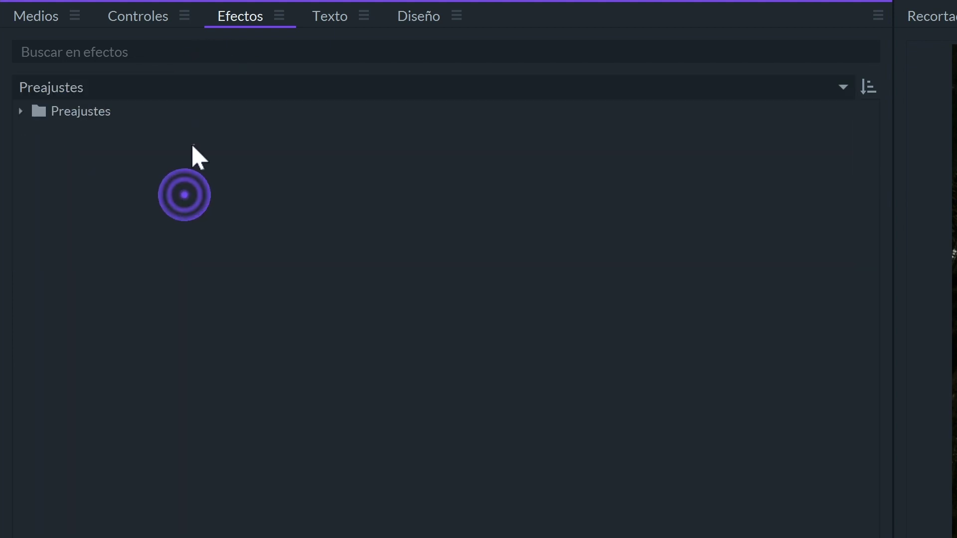
left_click(204, 92)
left_click(169, 230)
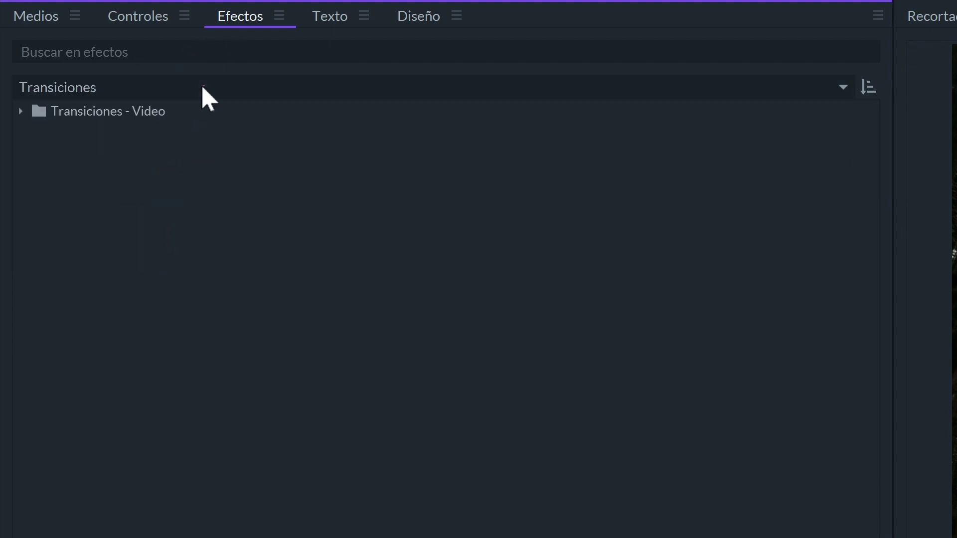
left_click(208, 85)
left_click(172, 262)
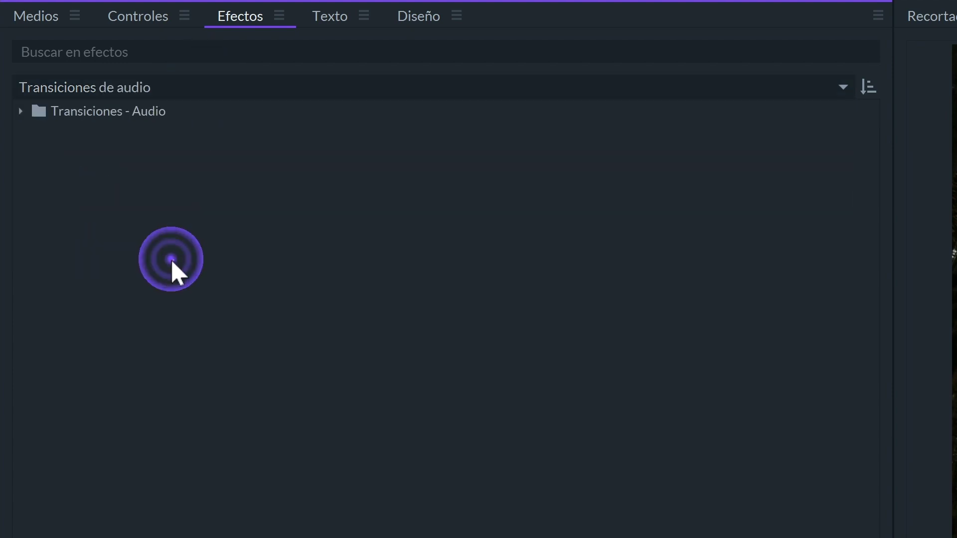
Show all effect categories again, then reverse the list's sort order and restore it to alphabetical
left_click(224, 86)
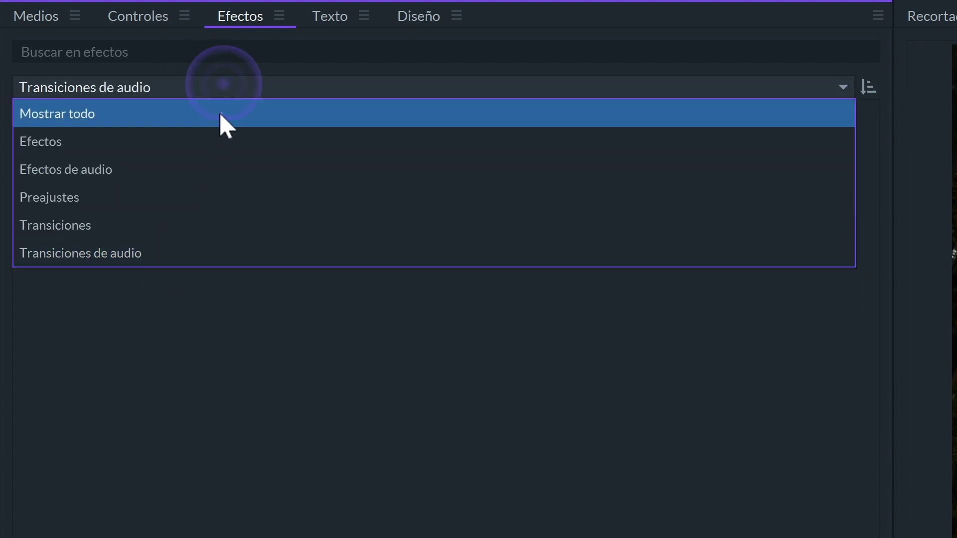
left_click(222, 112)
left_click(871, 89)
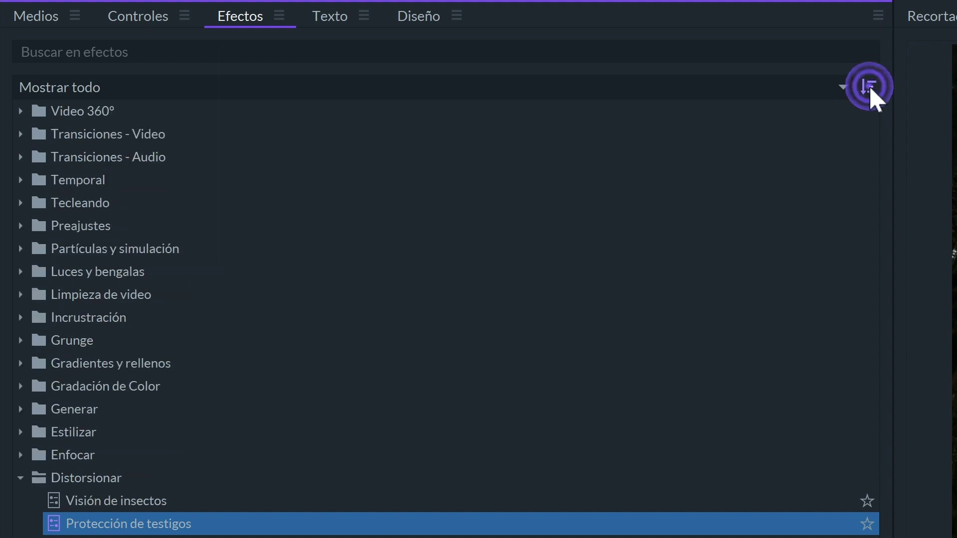
left_click(869, 88)
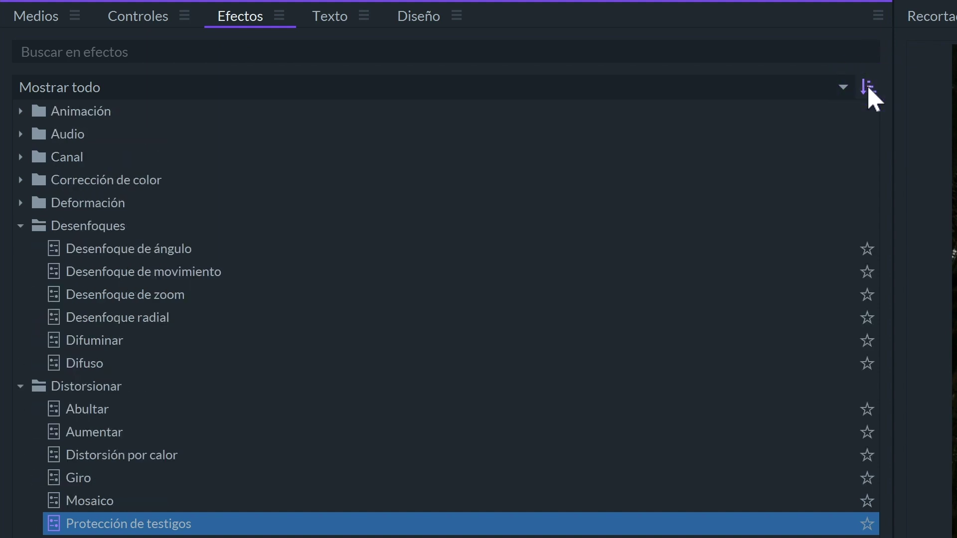
Search the effects for "luz" and apply Bengalas de luz to the P1030703.MOV clip on the timeline
left_click(603, 49)
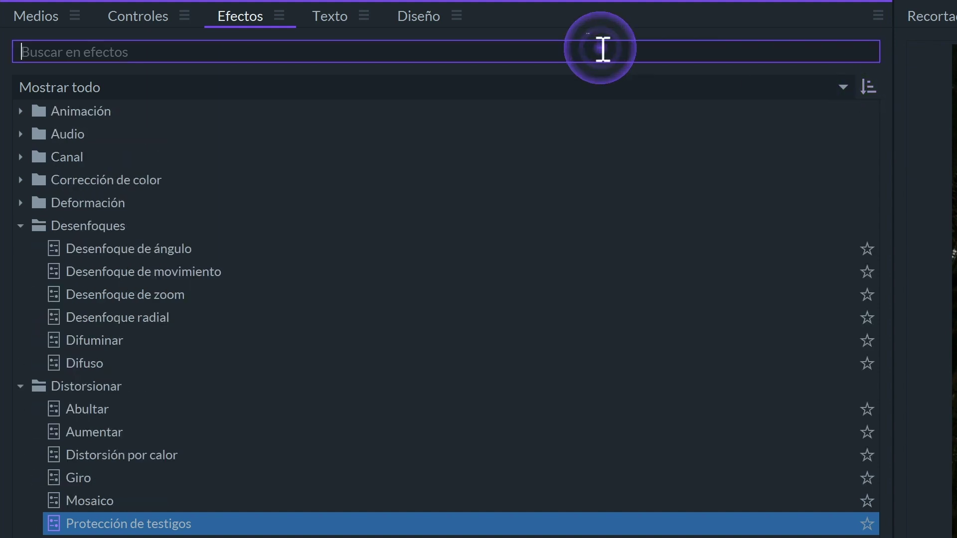
type("luz")
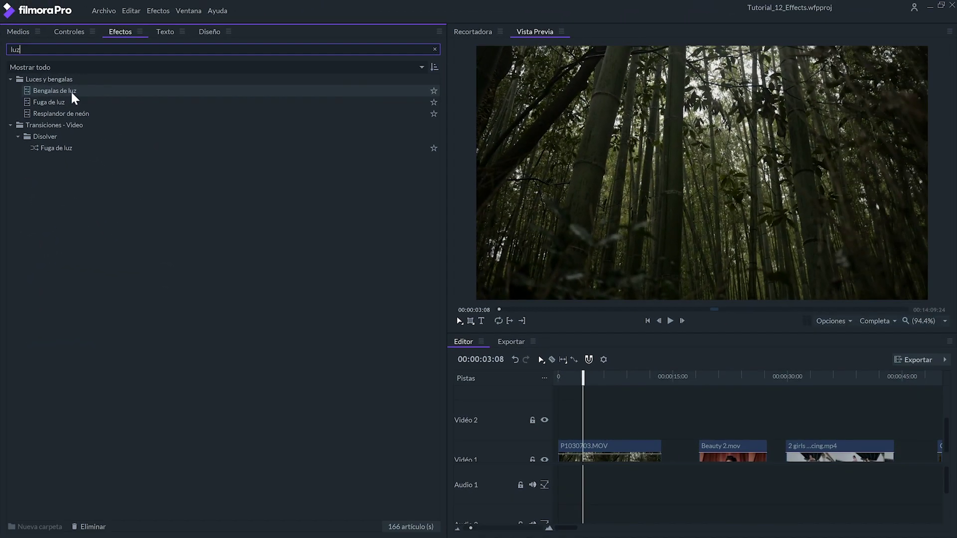
left_click_drag(70, 90, 581, 444)
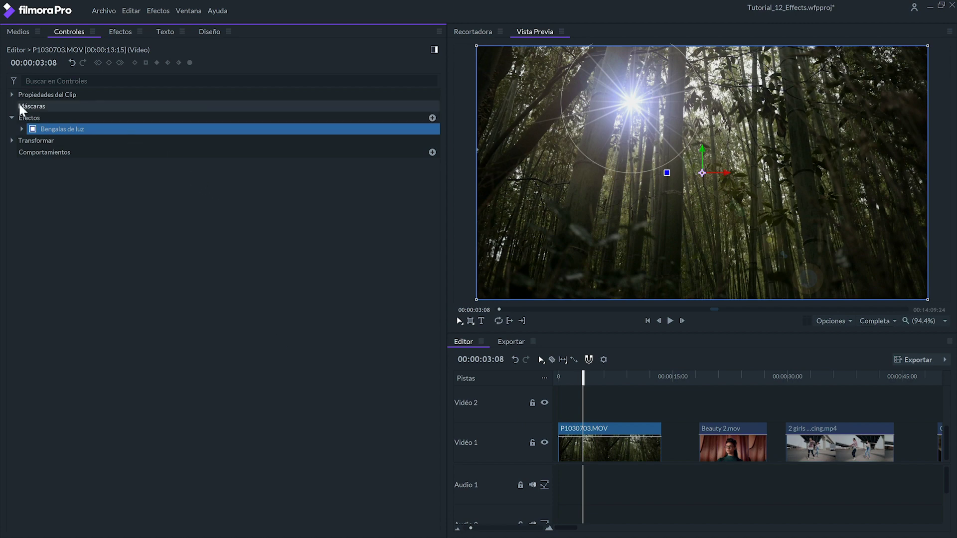
Toggle the Bengalas de luz effect off and on to compare the clip with and without it
left_click(65, 129)
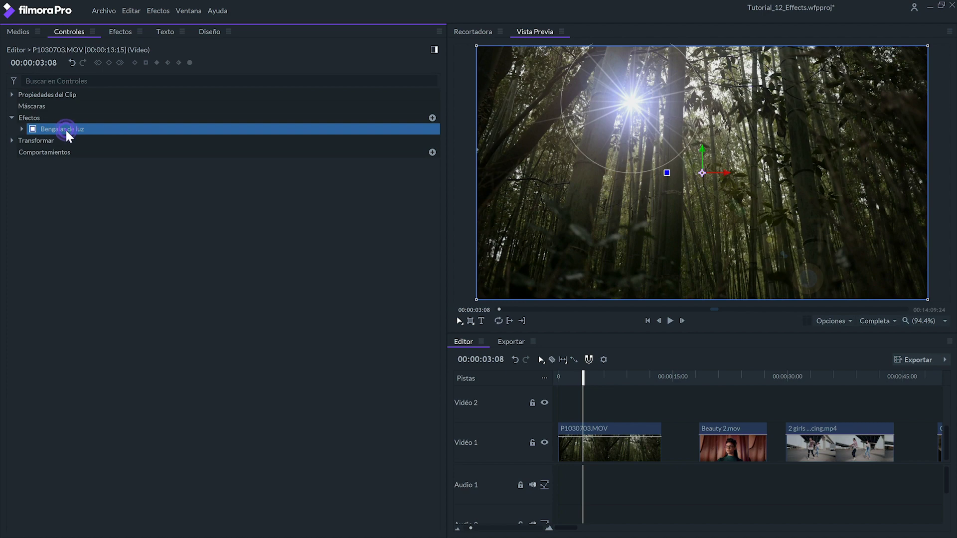
left_click(33, 129)
left_click(33, 128)
left_click(33, 128)
left_click(32, 128)
Set the Bengalas de luz effect's Intensidad to 1.55 and its Escala to 800 px
left_click(22, 130)
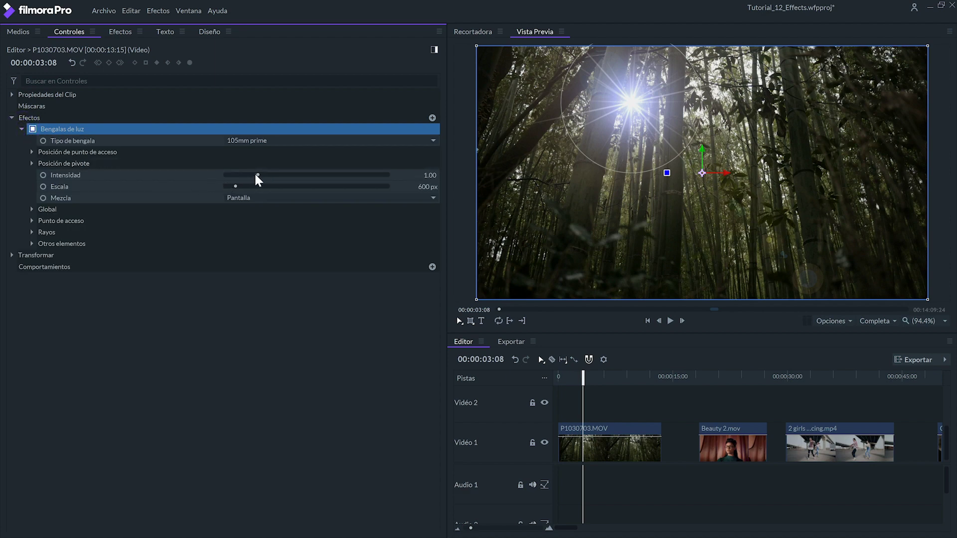
left_click_drag(254, 175, 276, 175)
left_click(243, 186)
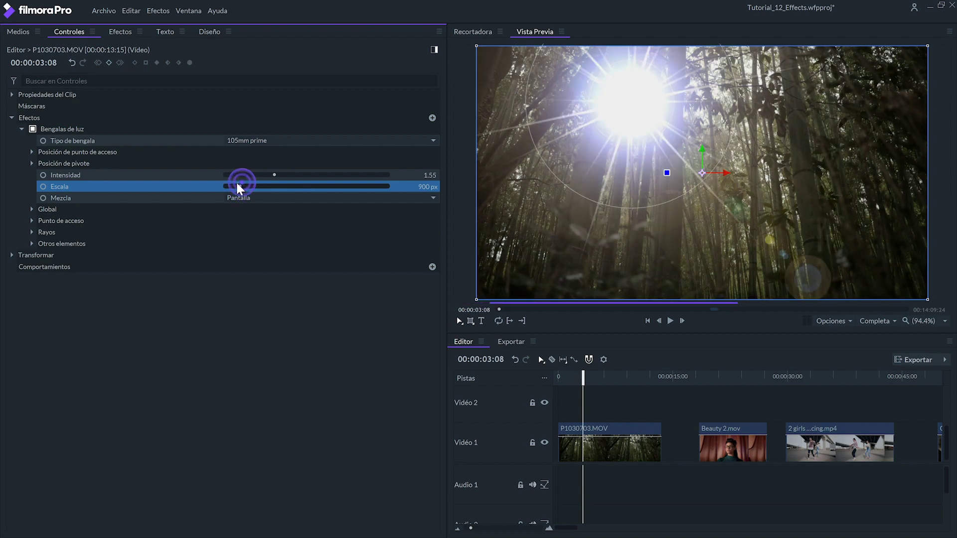
Try the Aro cromático flare type, then set Tipo de bengala to Raya digital
left_click(249, 140)
left_click(252, 292)
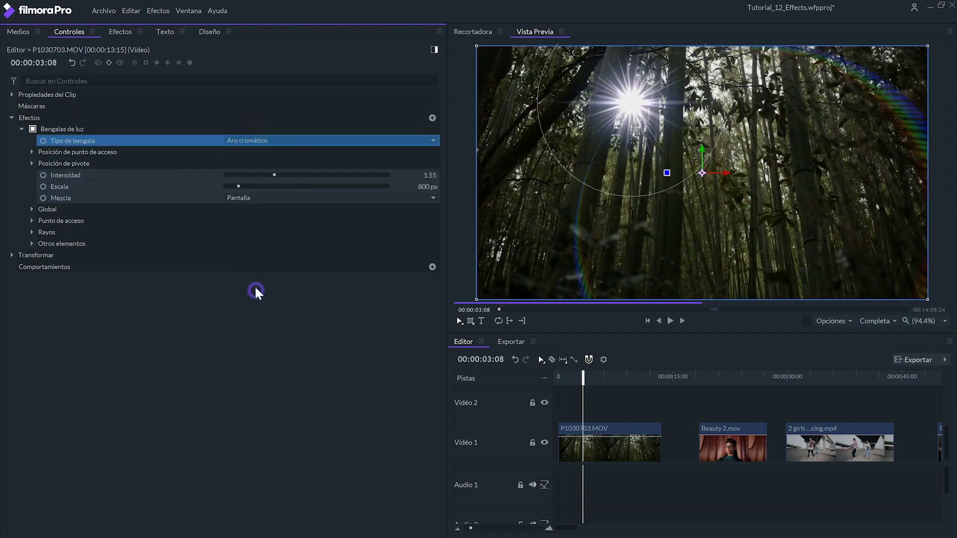
left_click(302, 141)
left_click(276, 377)
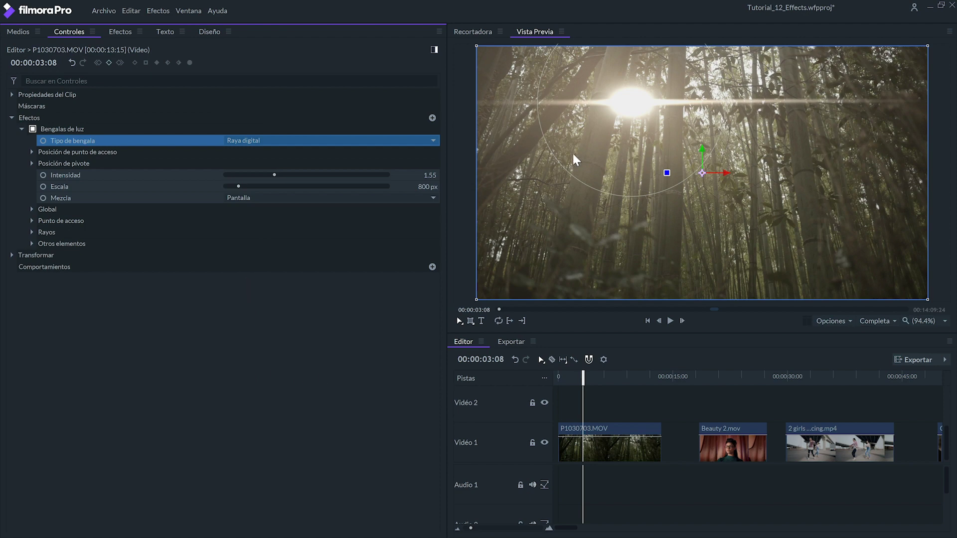
Move the light flare lower in the preview and shrink its circle to a scale of about 602 px
left_click_drag(611, 107, 609, 163)
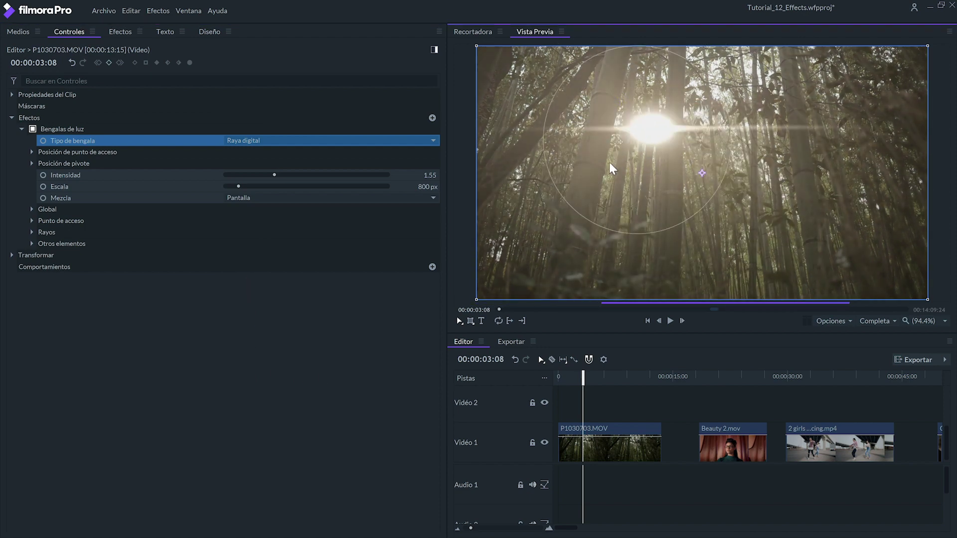
left_click_drag(554, 235, 578, 212)
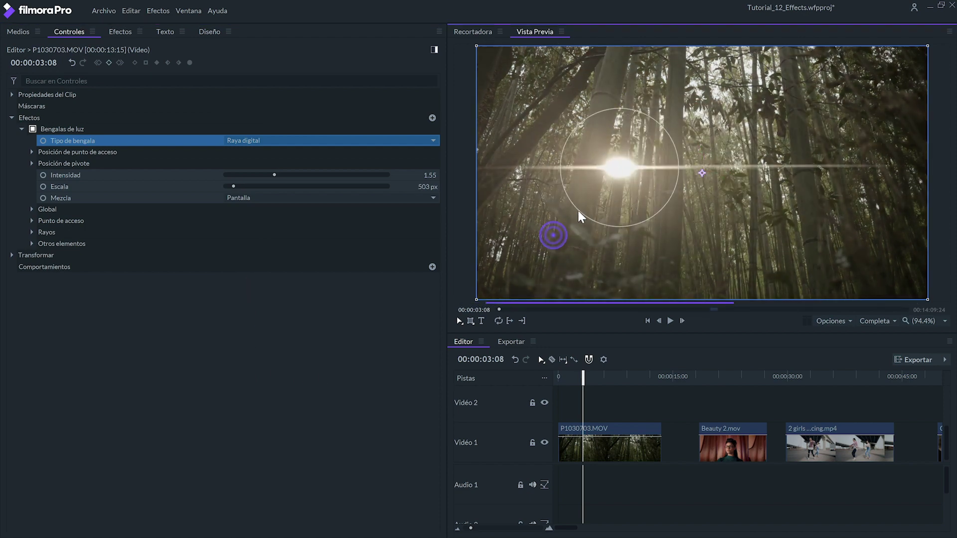
Search the effects for "tono" and add Color de medio tono to the P1030703.MOV clip
left_click(118, 31)
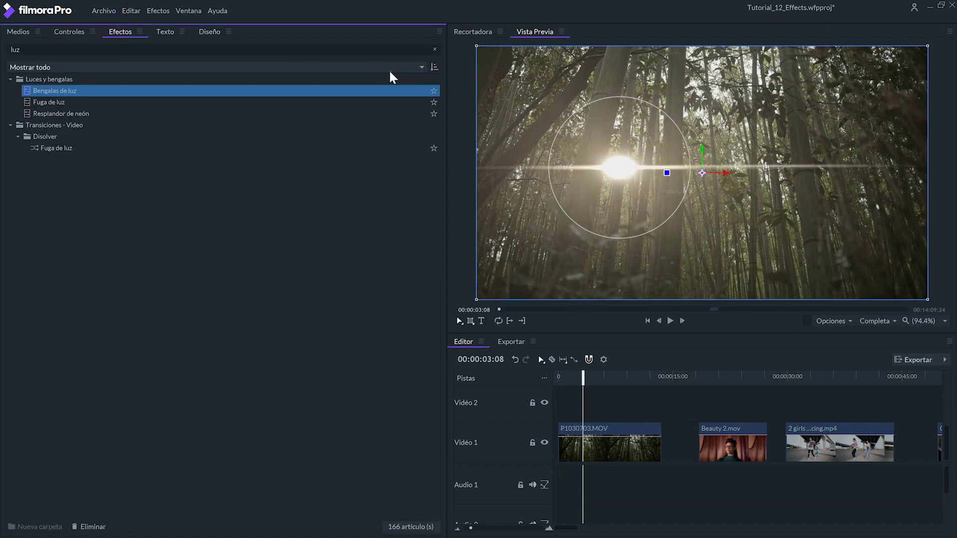
left_click(435, 49)
type("tono")
left_click(80, 147)
left_click_drag(74, 172, 588, 441)
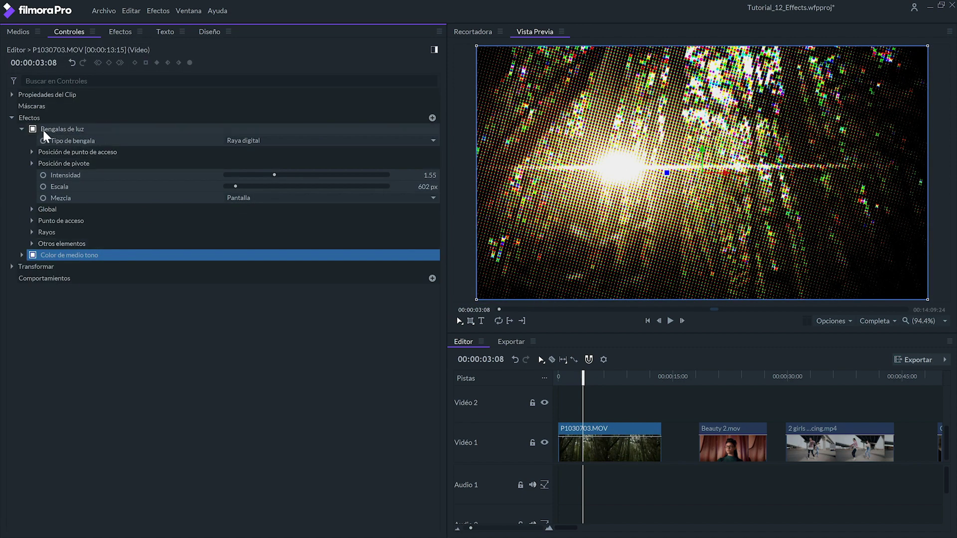
Collapse the Bengalas de luz settings and move that effect below Color de medio tono in the effect order
left_click(21, 129)
left_click(55, 129)
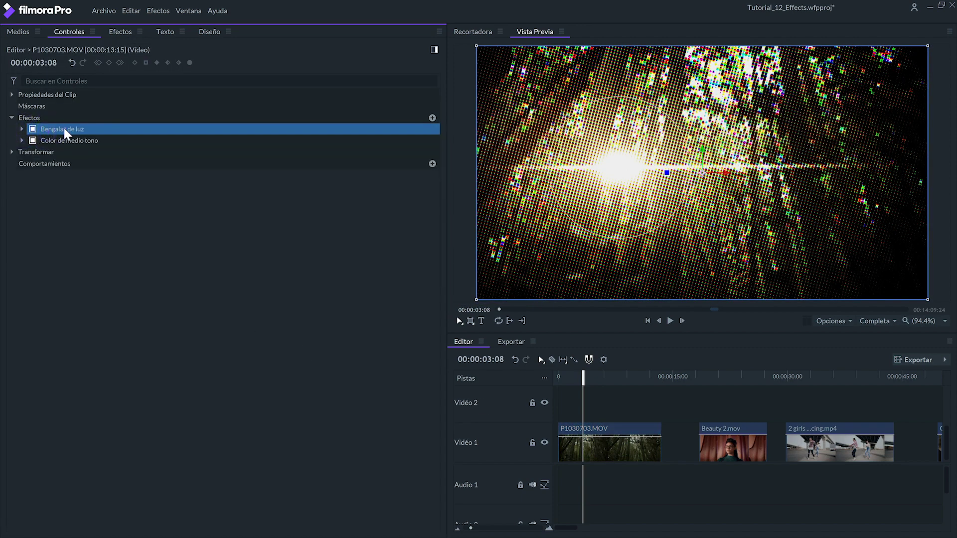
left_click(117, 141)
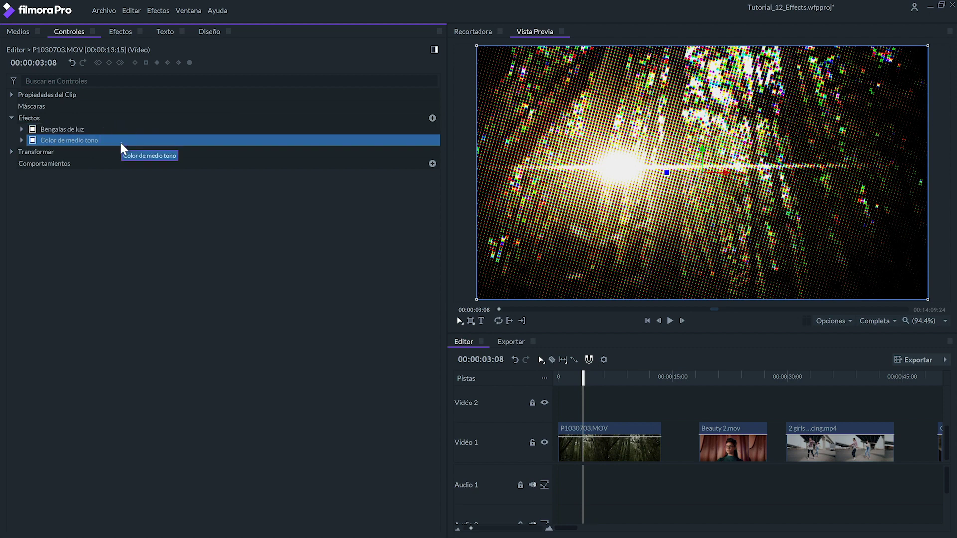
left_click_drag(101, 128, 102, 143)
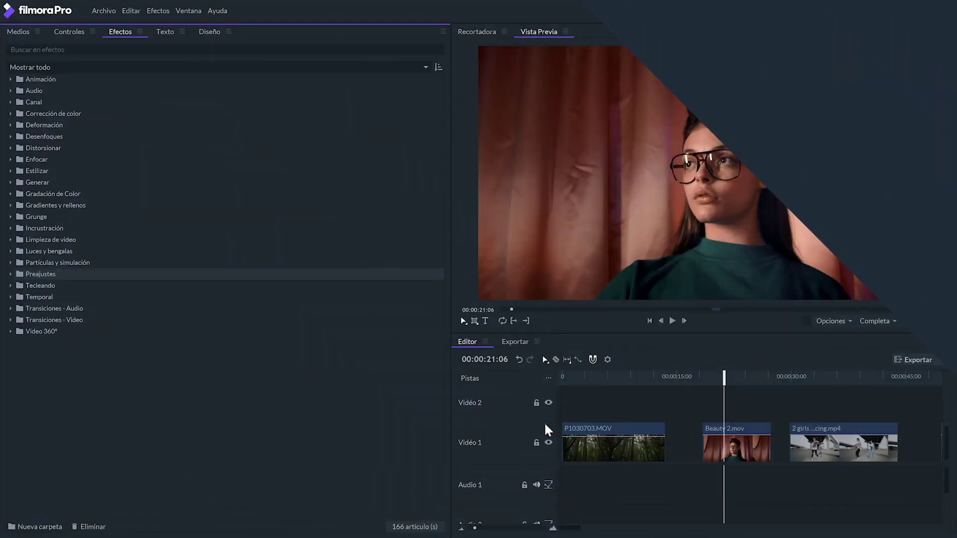
Apply the Difuminar effect from Desenfoques to the Beauty 2.mov clip and set its Radio to 0.00 px
left_click(10, 137)
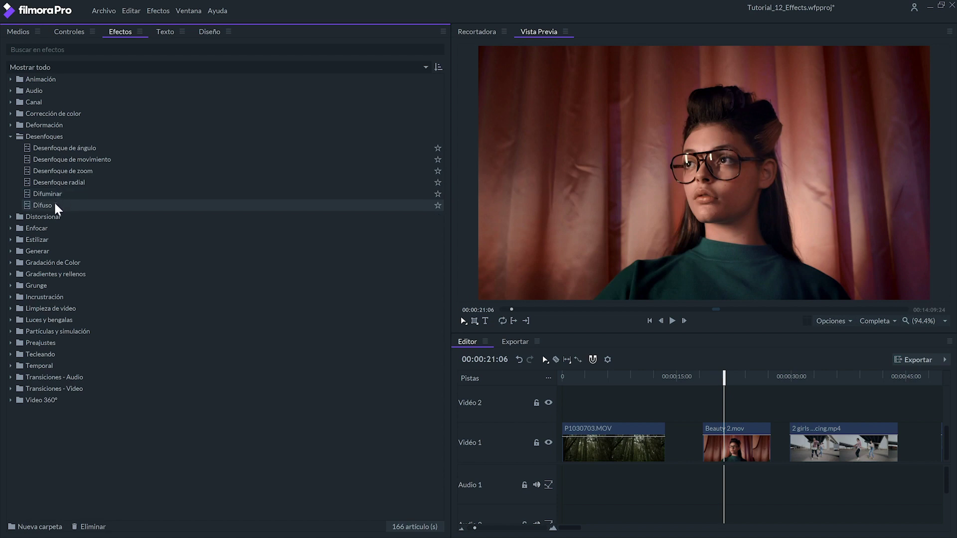
left_click_drag(55, 195, 697, 174)
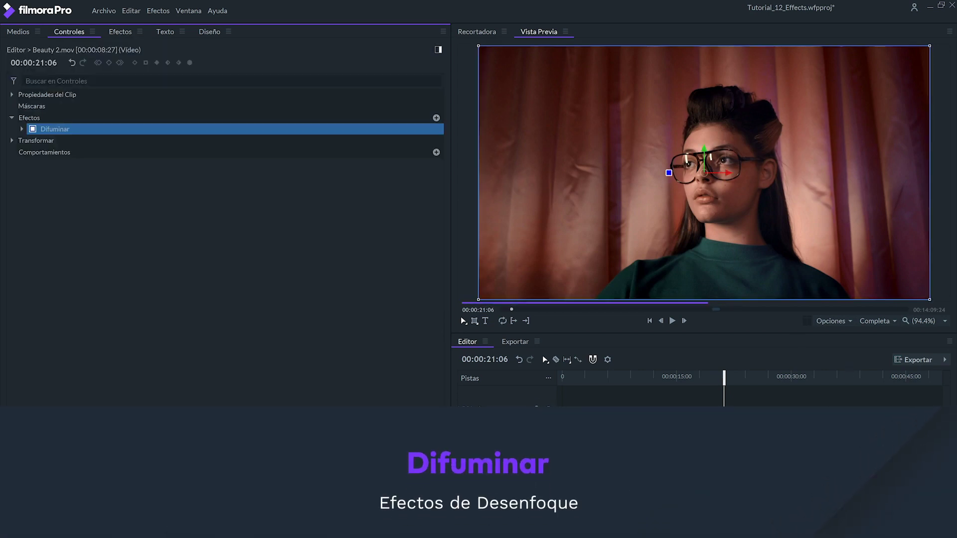
left_click(22, 129)
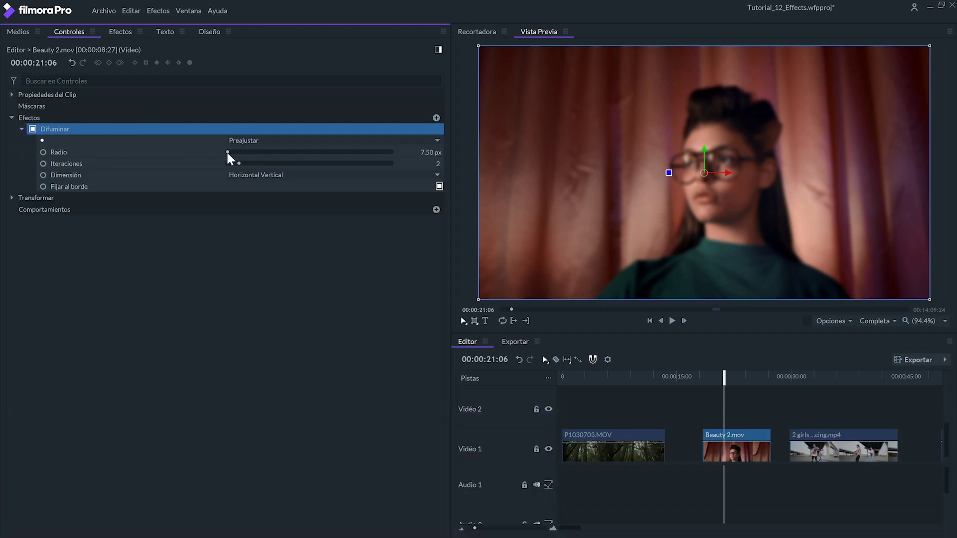
left_click_drag(227, 153, 211, 141)
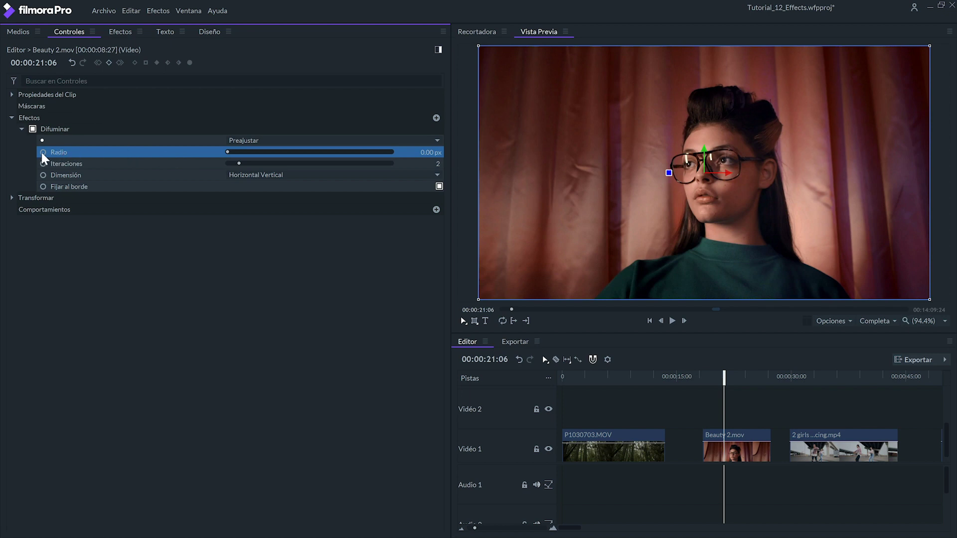
Keyframe the Difuminar Radio from 00:00:19:00 and raise it at 00:00:22:19 so the clip blurs gradually
left_click(707, 378)
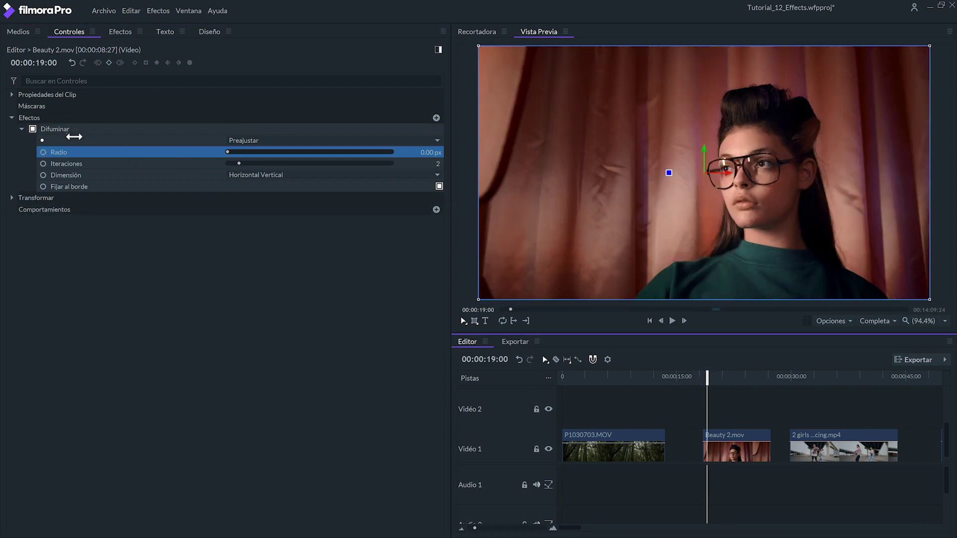
left_click(43, 152)
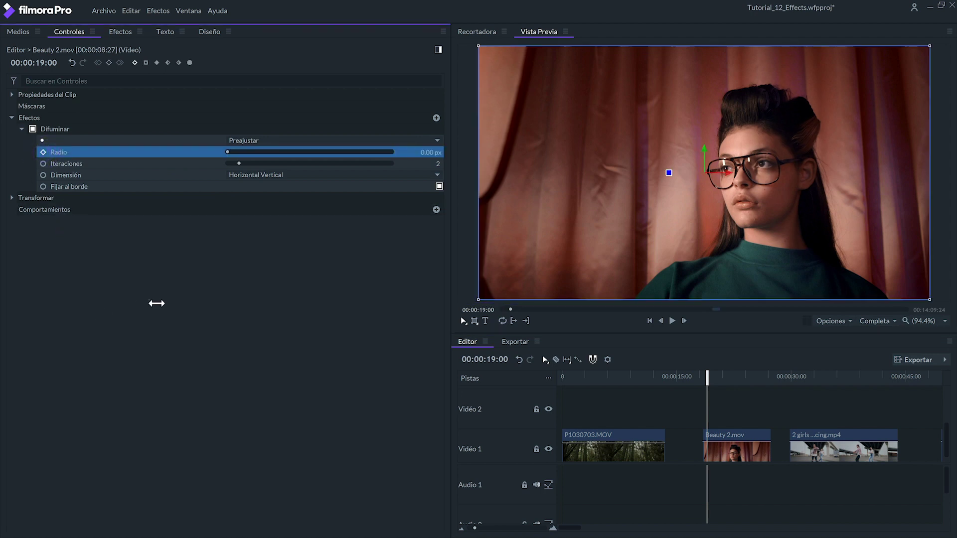
left_click(735, 377)
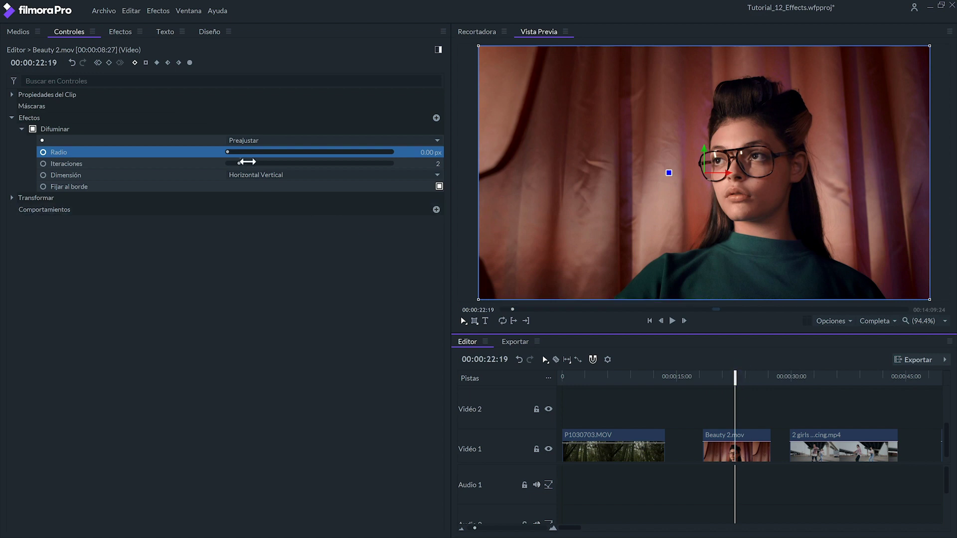
left_click_drag(225, 150, 255, 152)
Play the timeline from 00:00:18:04 to review the animated blur on Beauty 2.mov
left_click(700, 377)
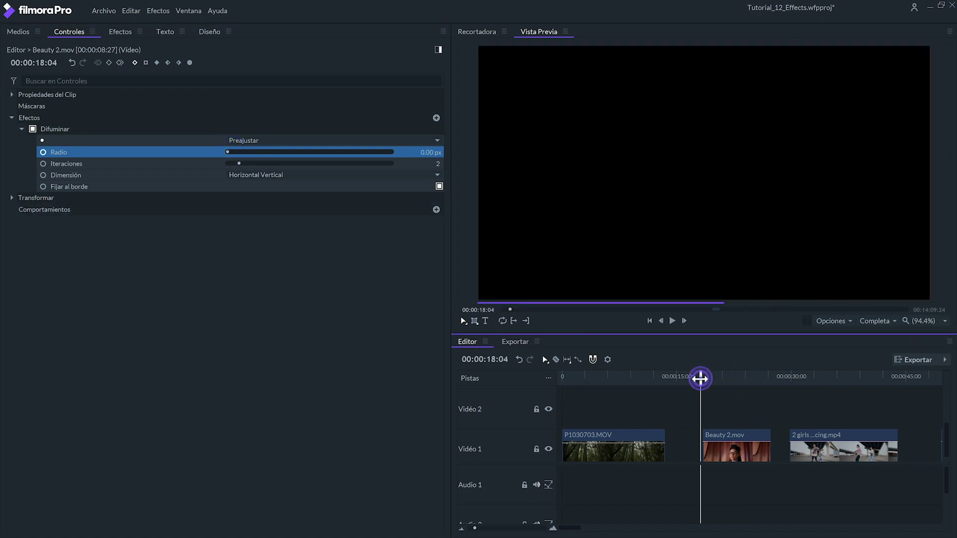
key("space")
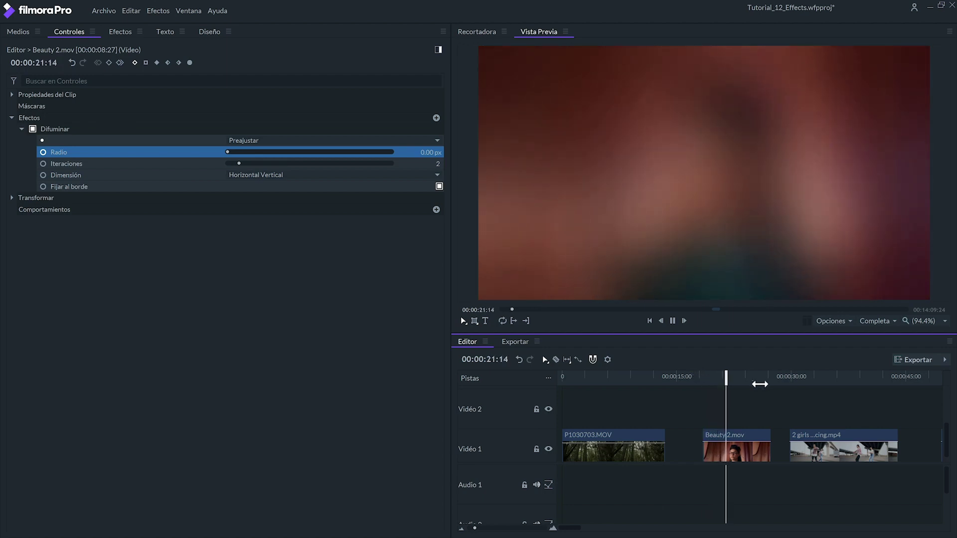
Select the 2 girls dancing.mp4 clip at about 00:00:33:22 and enable its Difuso effect
left_click(817, 377)
left_click(817, 444)
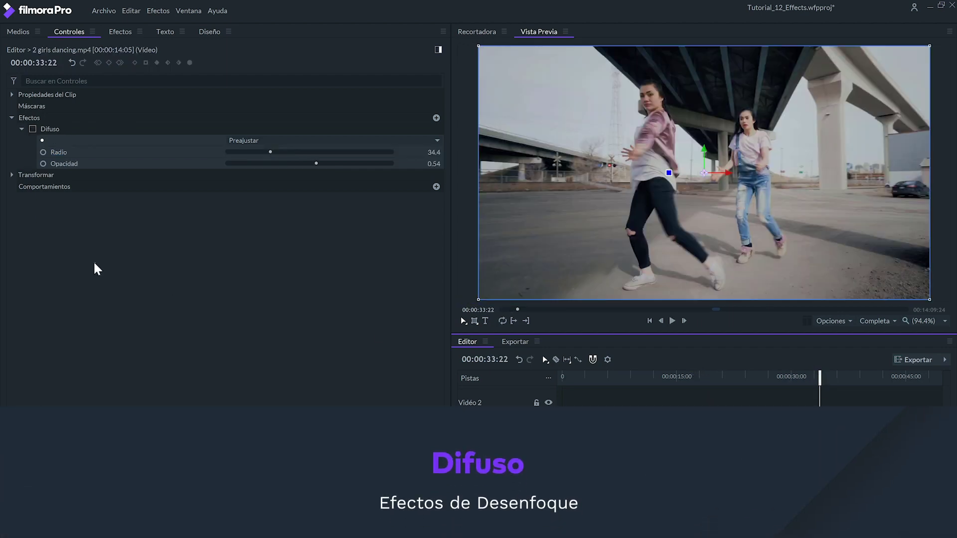
left_click(33, 129)
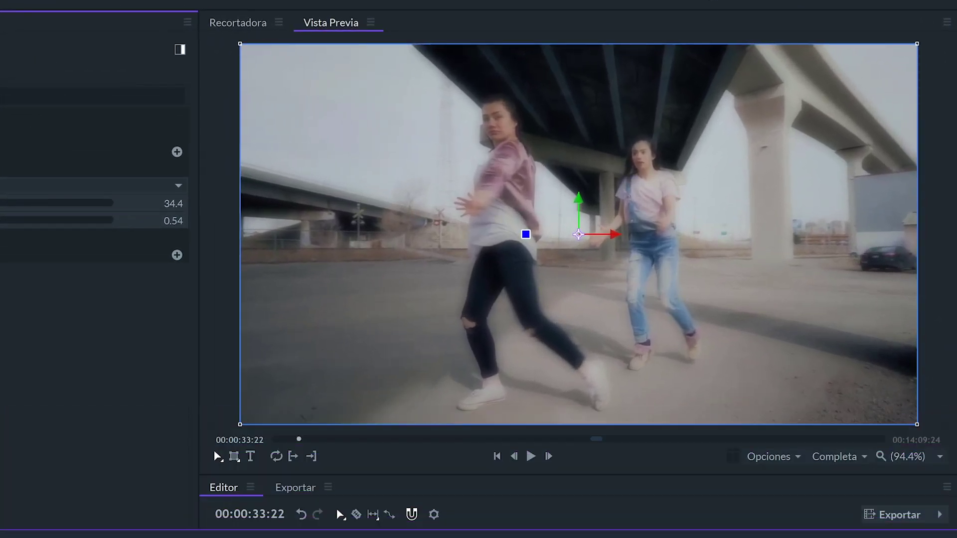
left_click_drag(0, 203, 5, 239)
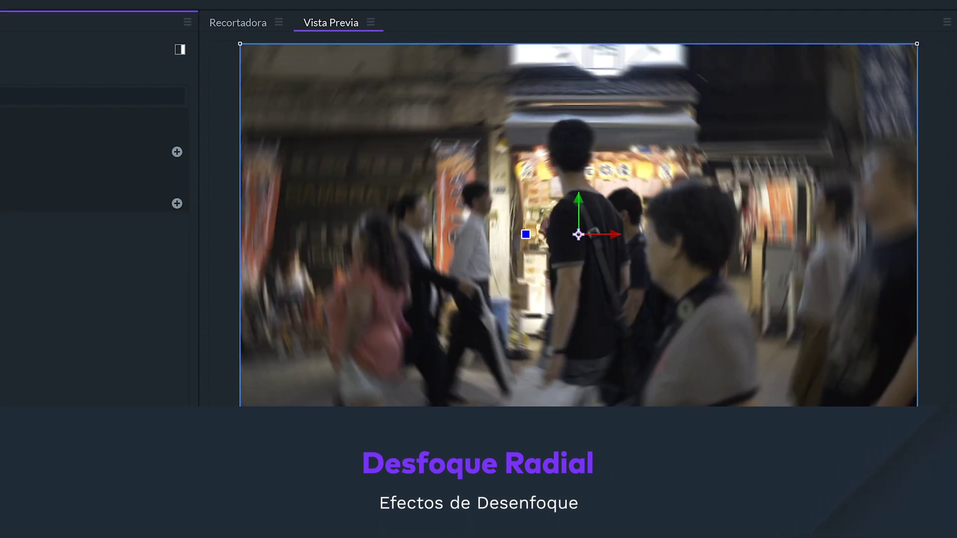
Expand the Desenfoque Radial effect on the street crowd clip and set its blur amount to 11.7
left_click(1, 168)
left_click_drag(0, 220, 6, 220)
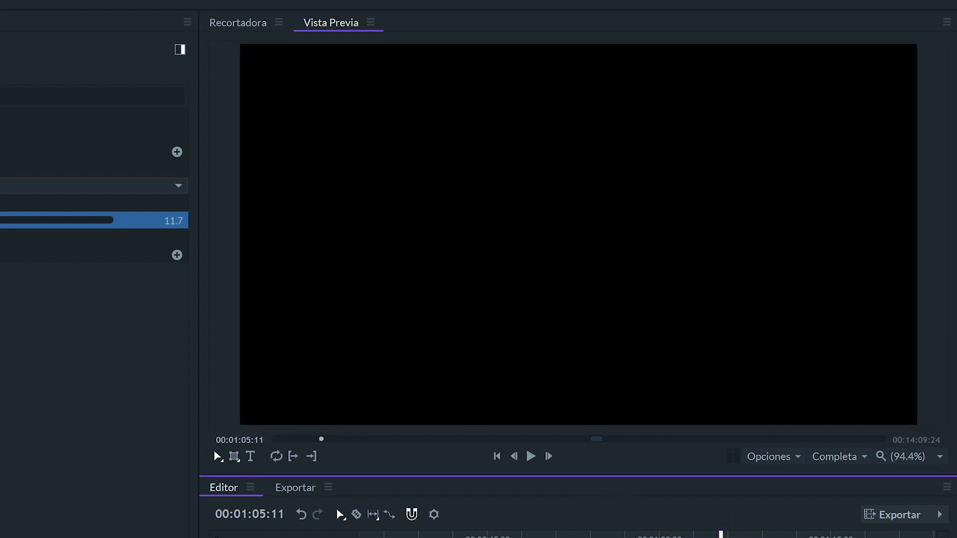
Play the timeline from 00:01:05:11 through the clip of the two dancing women to review its effect
key("space")
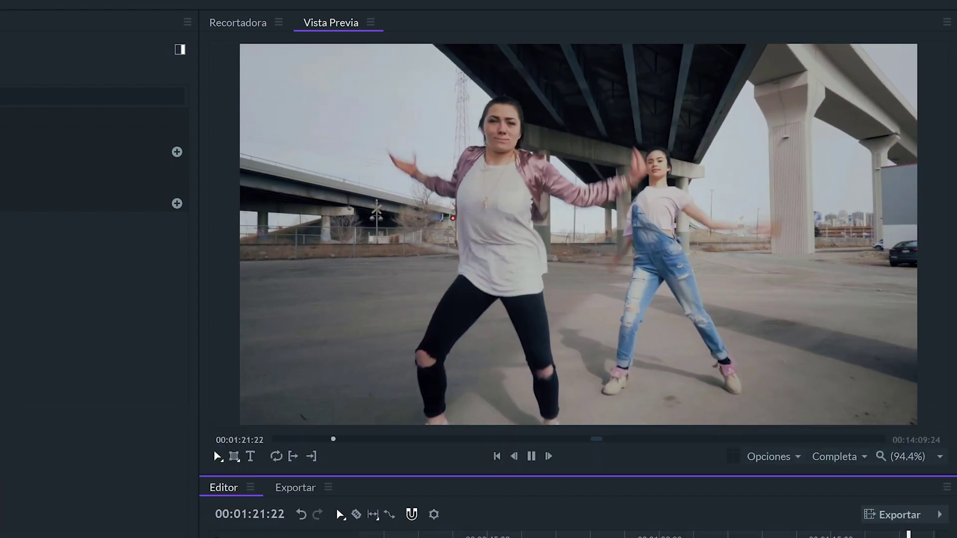
key("space")
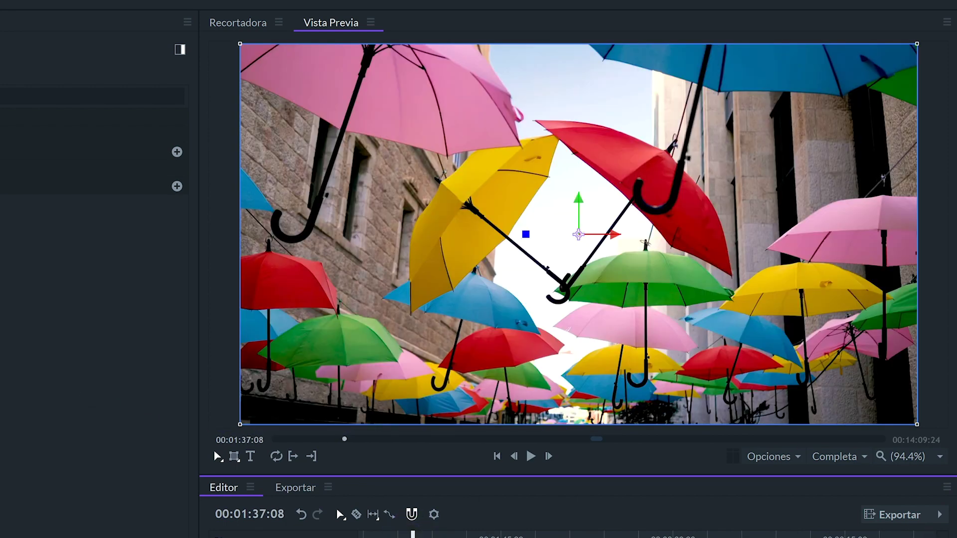
Try the Color de Medio Tono effect on the umbrellas clip at 00:01:37:08 and undo it
left_click(5, 152)
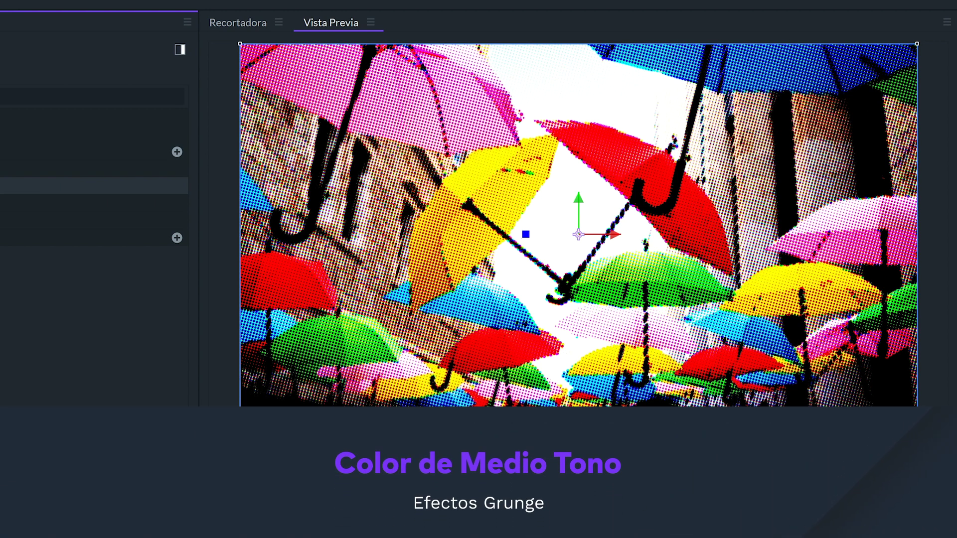
key("ctrl+z")
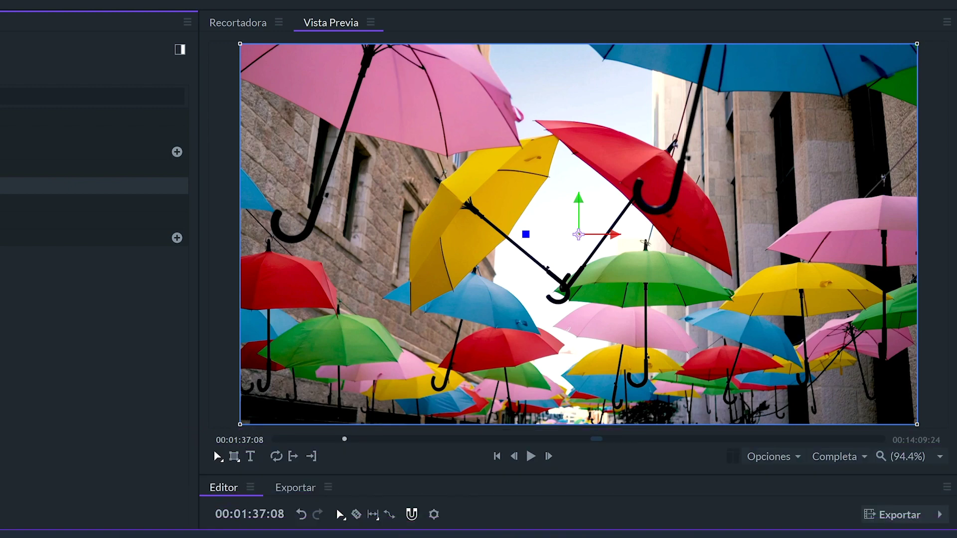
Play the clip of the dancing couple around 00:02:16:08 to review its effect
double_click(94, 203)
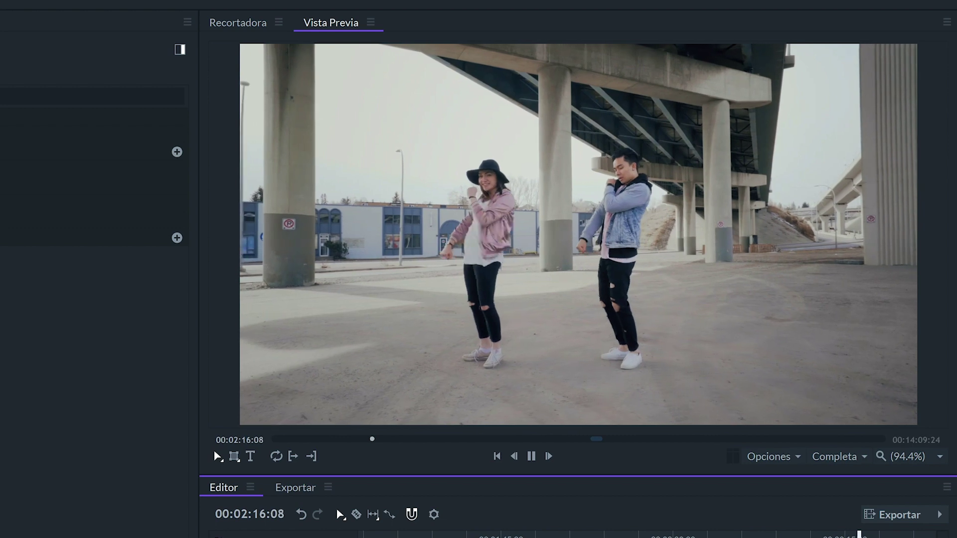
key("space")
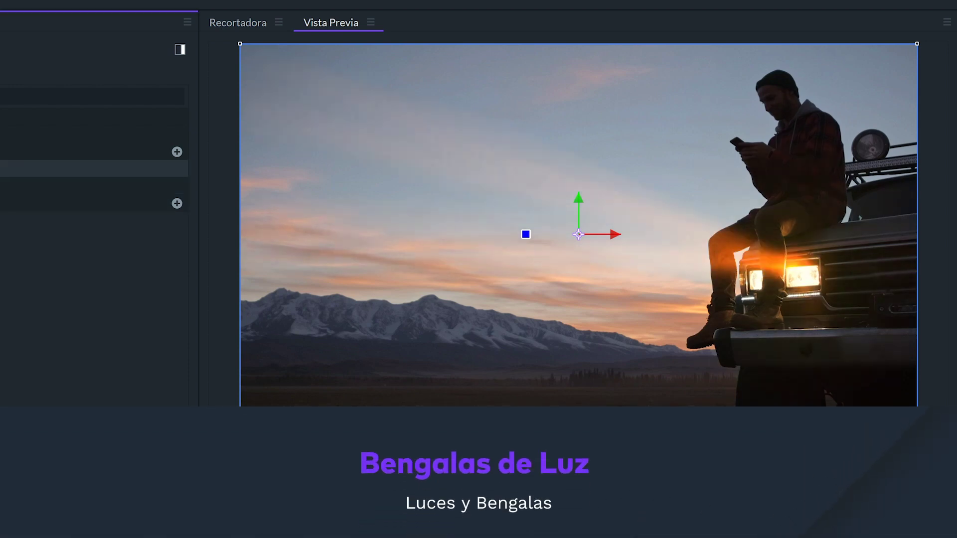
Select the Bengalas de Luz effect on the truck clip, centre its circle on the headlights and enlarge it slightly
left_click(93, 168)
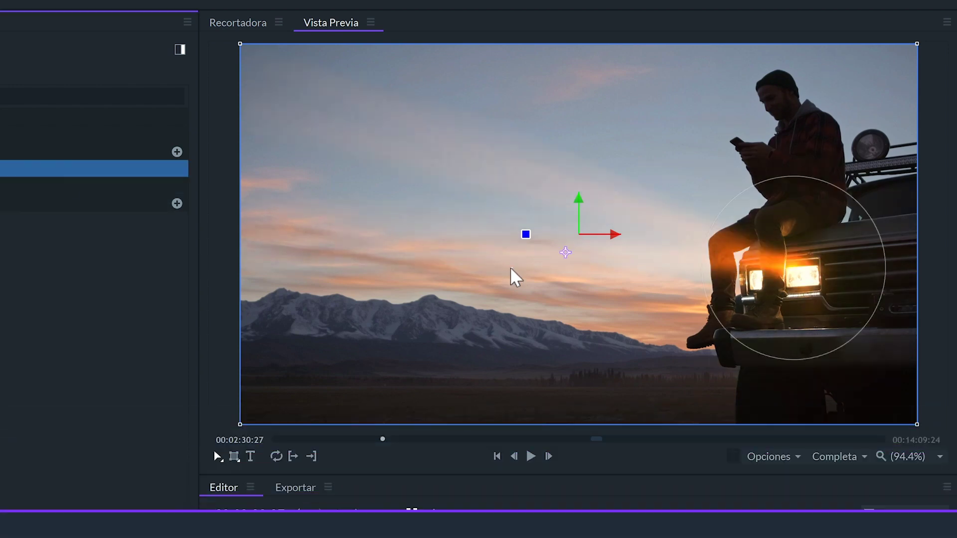
mouse_move(800, 277)
left_mouse_down()
mouse_move(751, 299)
mouse_move(795, 279)
mouse_move(796, 288)
left_mouse_up()
left_click_drag(727, 332, 698, 323)
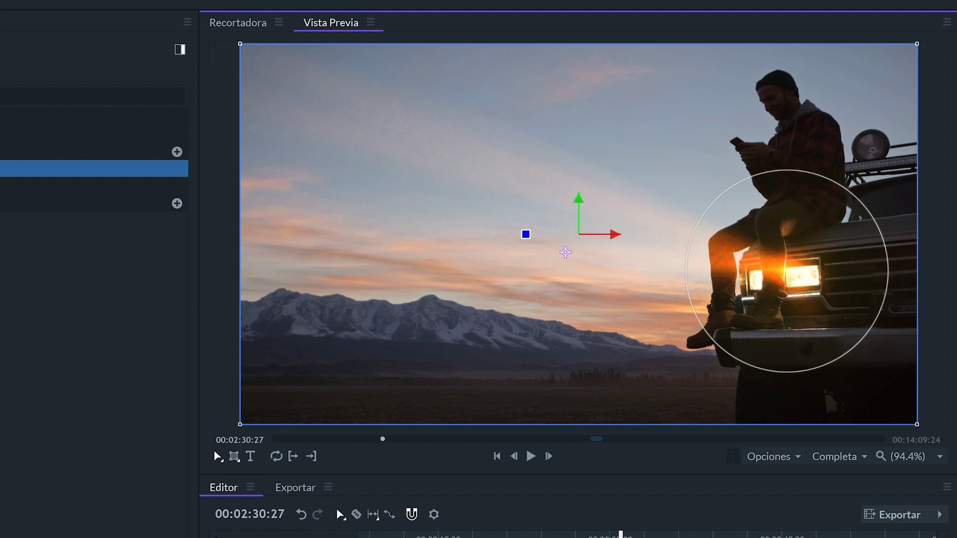
Expand the Bengalas de Luz settings and choose the red starburst flare type for the headlights
left_click(3, 169)
left_click(10, 186)
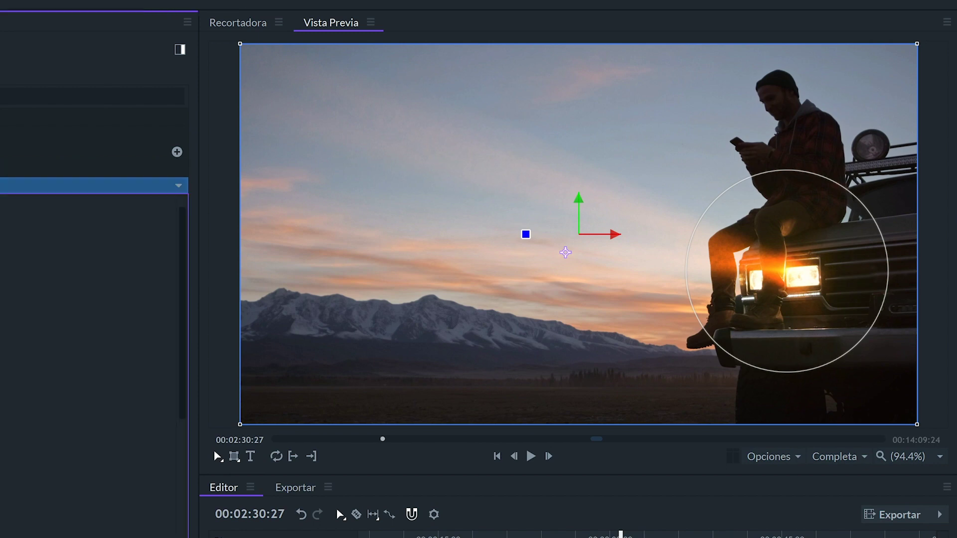
left_click(10, 414)
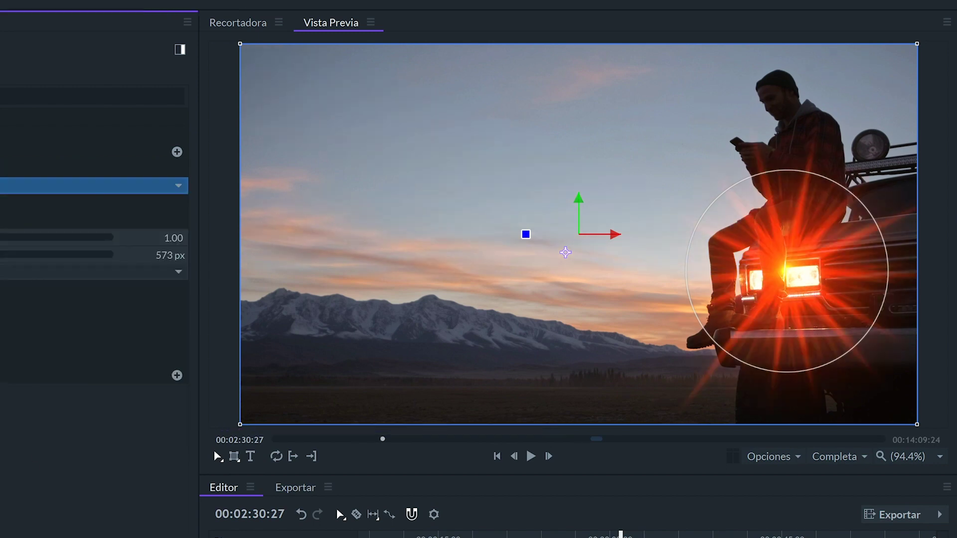
Go to Hiking Vertical.mov, expand its Video Vertical effect and play the clip
left_click(753, 534)
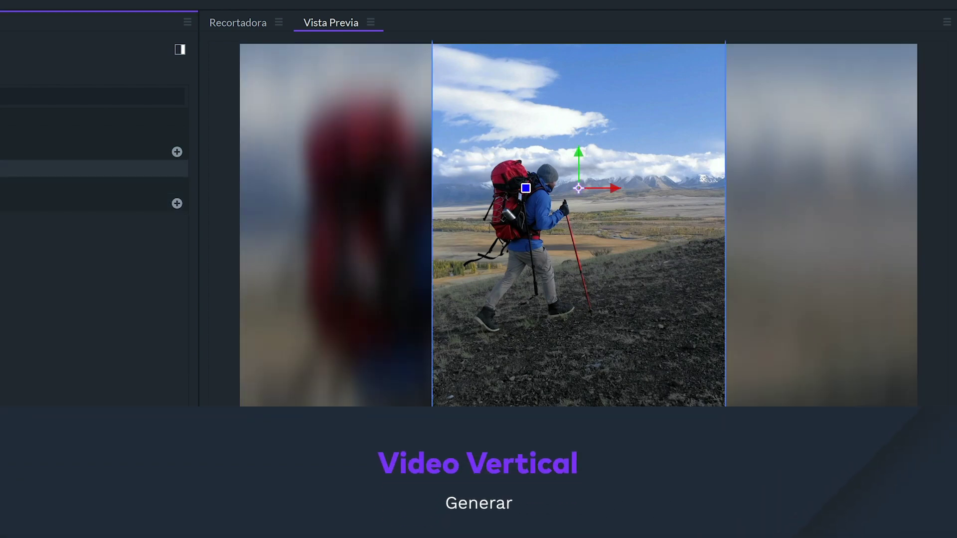
left_click(10, 169)
key("space")
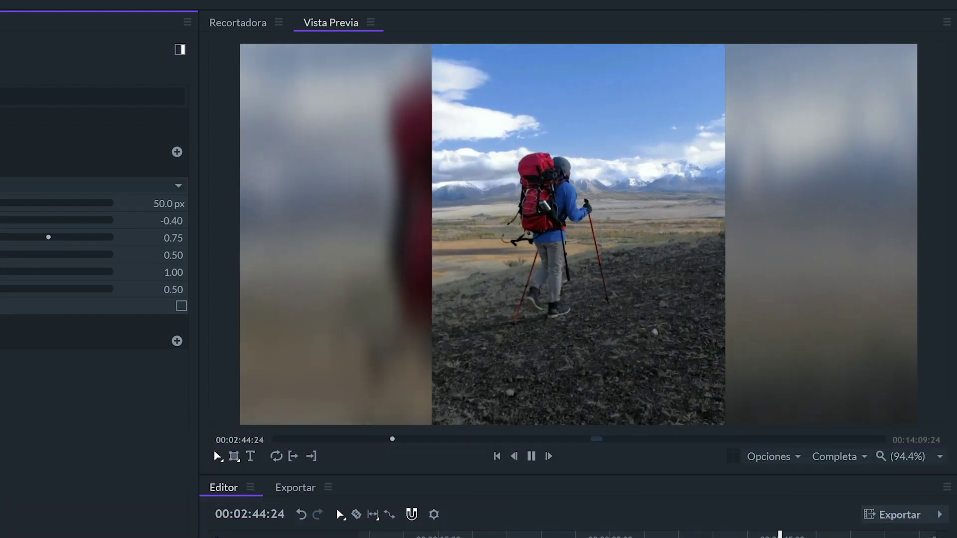
Stop at 00:02:45:23, darken the Video Vertical background by setting it to -1.84, and adjust the blur and other sliders
key("space")
key("Right")
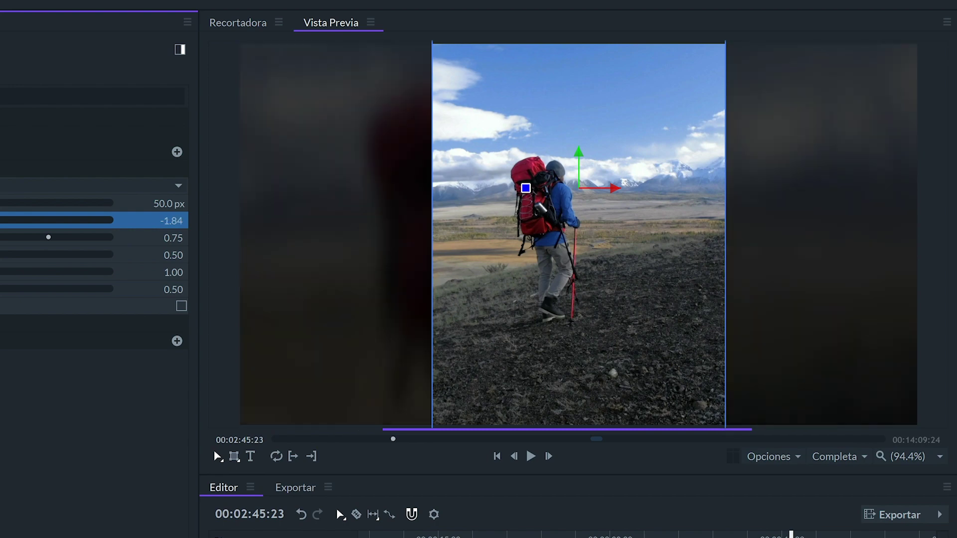
left_click_drag(0, 203, 0, 204)
left_click_drag(1, 255, 0, 269)
key("space")
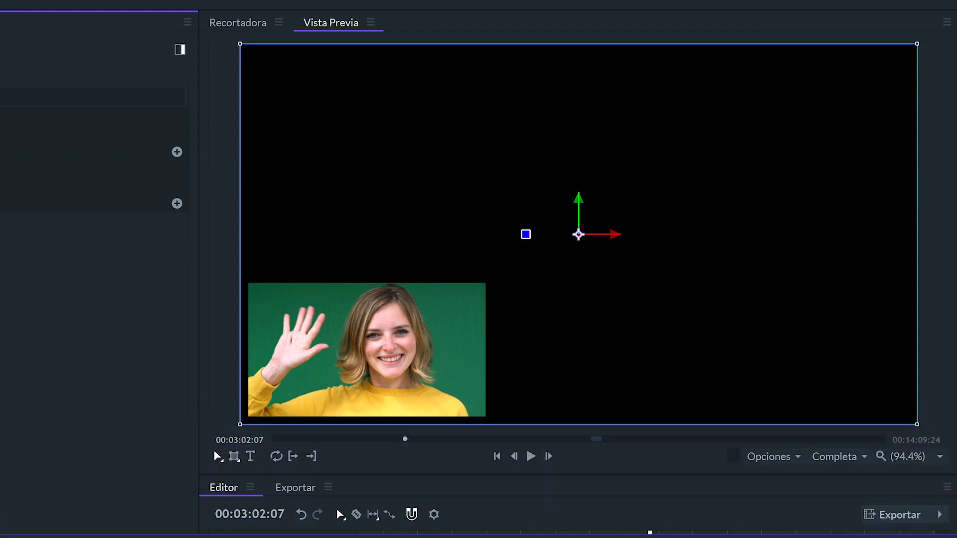
Play the PIP.mp4 inset over the background clips from 00:03:02:07 to about 00:03:05:25
key("space")
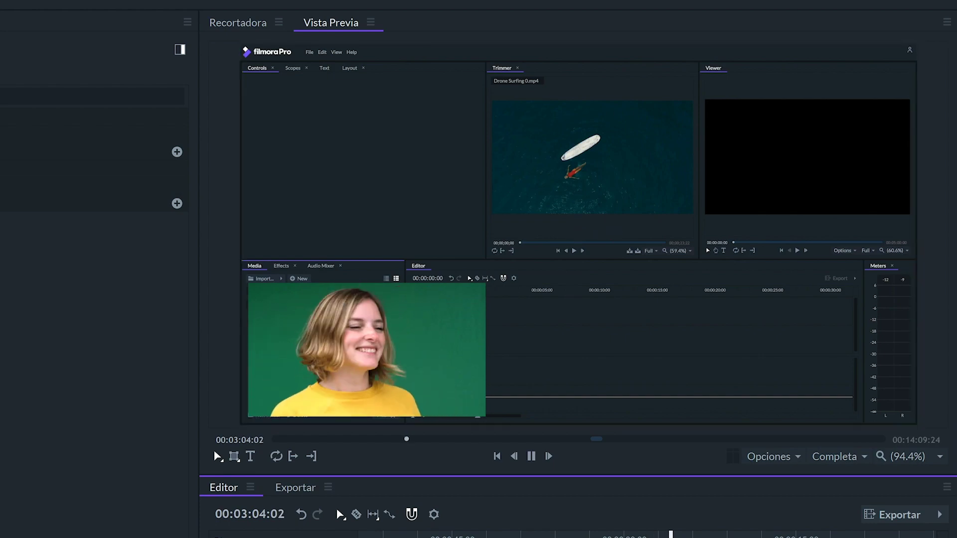
key("space")
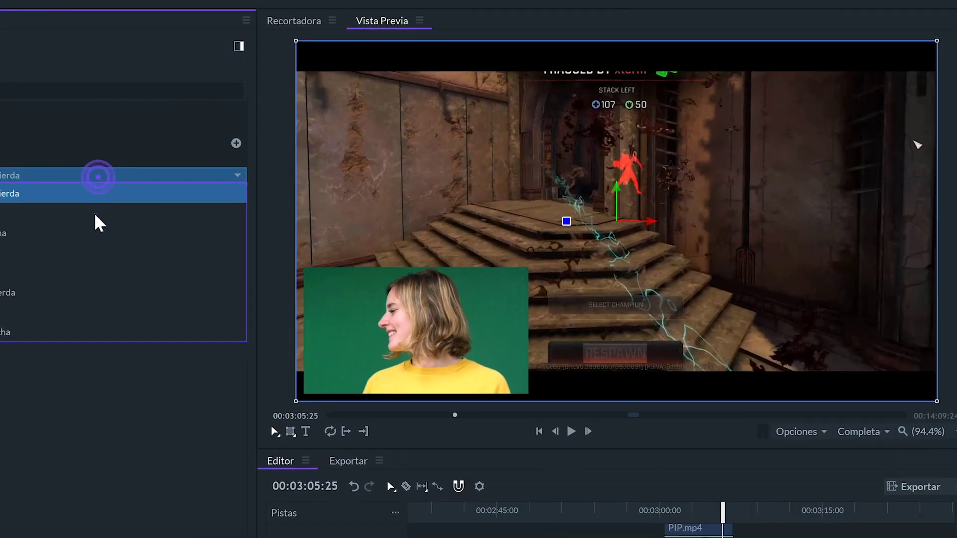
Try Inferior derecha and Superior izquierda as the PIP effect's Posición, and set its Escala to 44.0 %
left_click(350, 183)
left_click(367, 136)
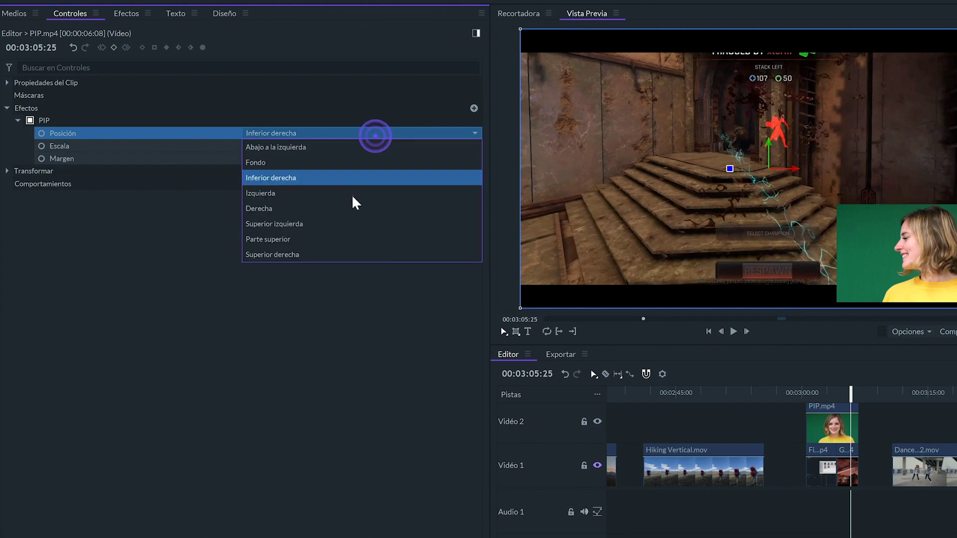
left_click(337, 222)
left_click_drag(299, 147, 323, 149)
key("space")
Set the PIP effect's Posición to Abajo a la izquierda and return the playhead to 00:03:03:28
left_click(316, 134)
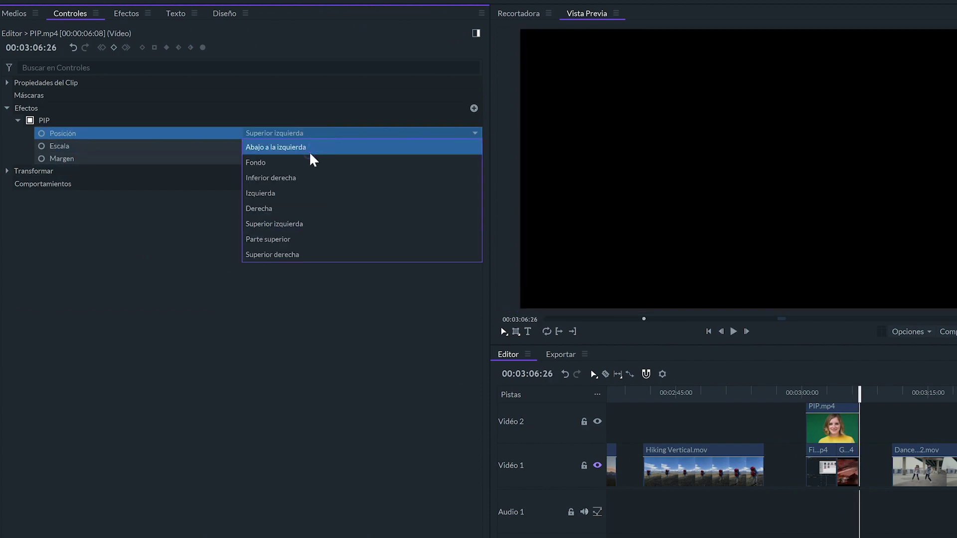
left_click(309, 146)
left_click(837, 394)
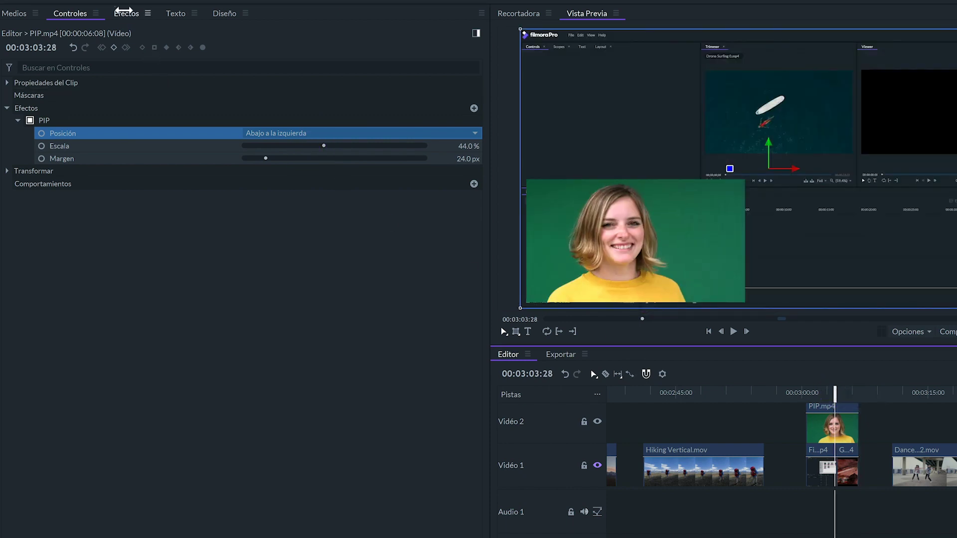
Apply the Incrustación de Pantalla Verde preset from Preajustes to the PIP.mp4 clip
left_click(126, 12)
left_click(5, 129)
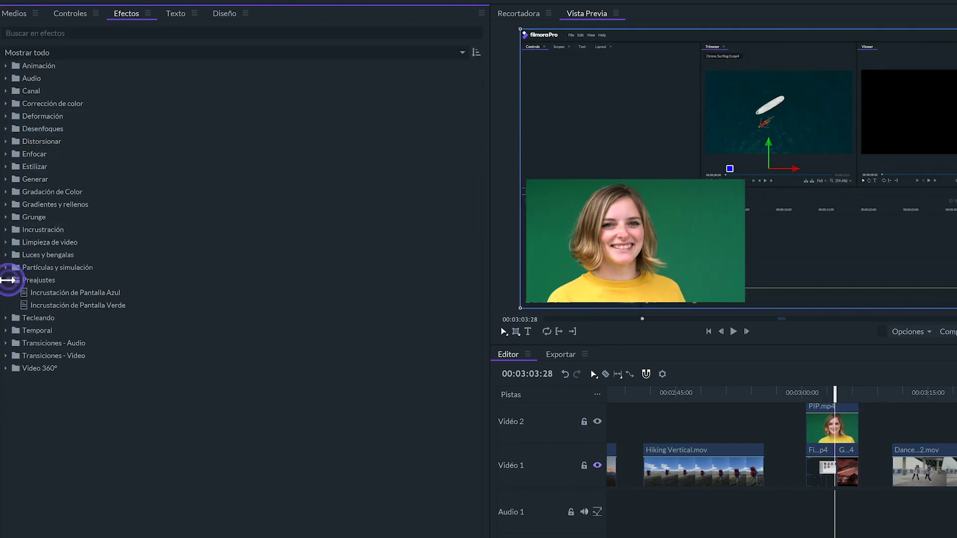
left_click_drag(80, 306, 828, 465)
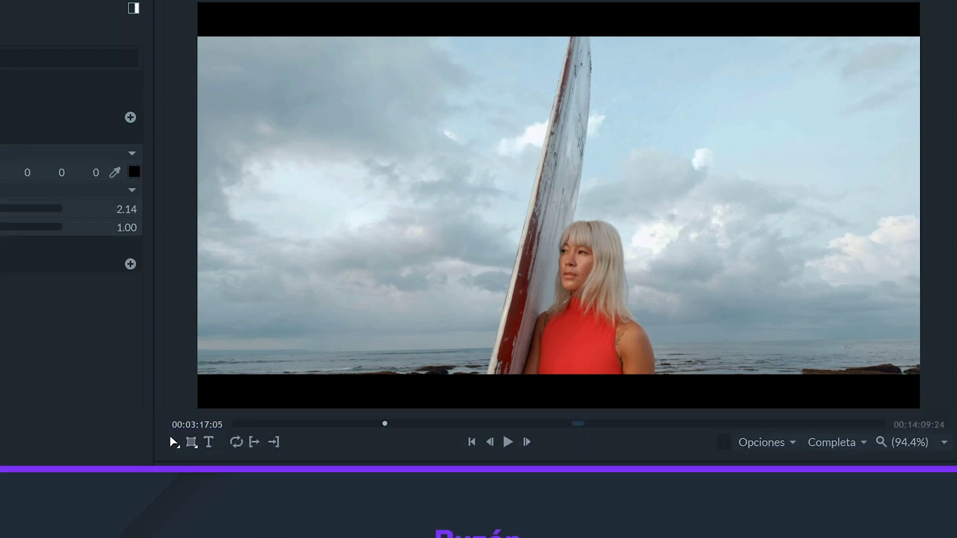
Adjust the Buzón effect's Anchura on the surfer clip and apply its 4:3 (TV SD) preset
mouse_move(127, 209)
left_mouse_down()
mouse_move(174, 209)
mouse_move(108, 208)
mouse_move(145, 209)
left_mouse_up()
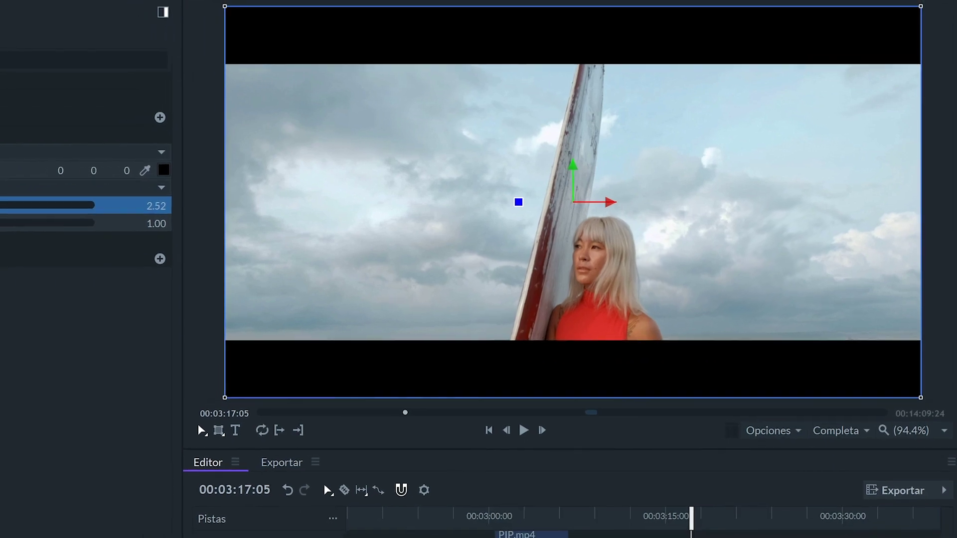
mouse_move(20, 206)
left_mouse_down()
mouse_move(0, 206)
mouse_move(20, 206)
left_mouse_up()
left_click(88, 152)
left_click(127, 247)
left_click(200, 143)
left_click(246, 278)
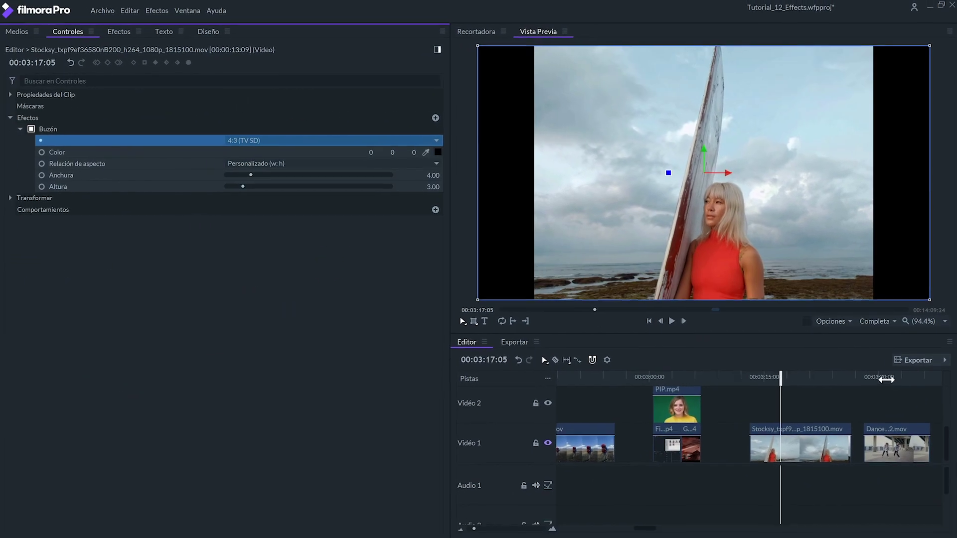
Select Dance 02.mov at 00:03:29:13, enable its Gradiente de color de 4 puntos effect and expand the settings
left_click(863, 409)
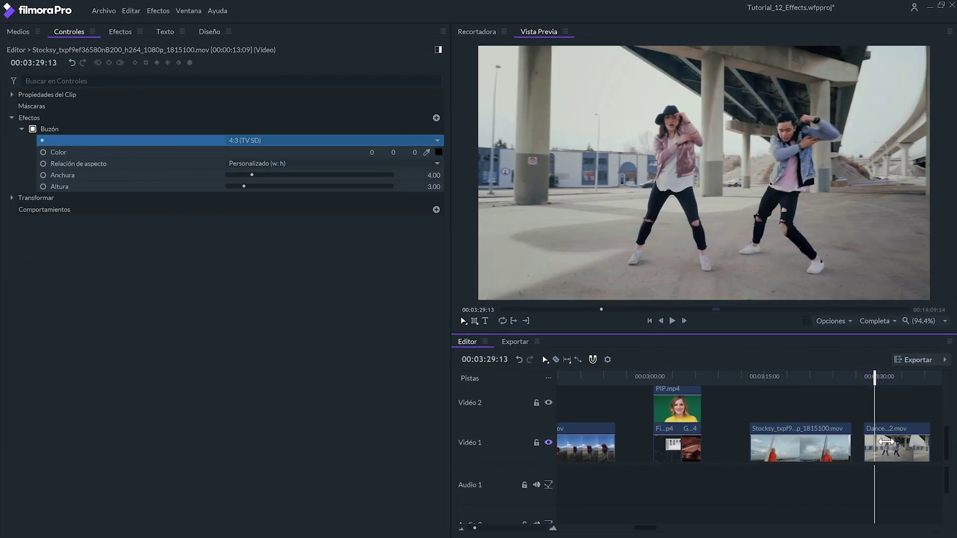
left_click(885, 442)
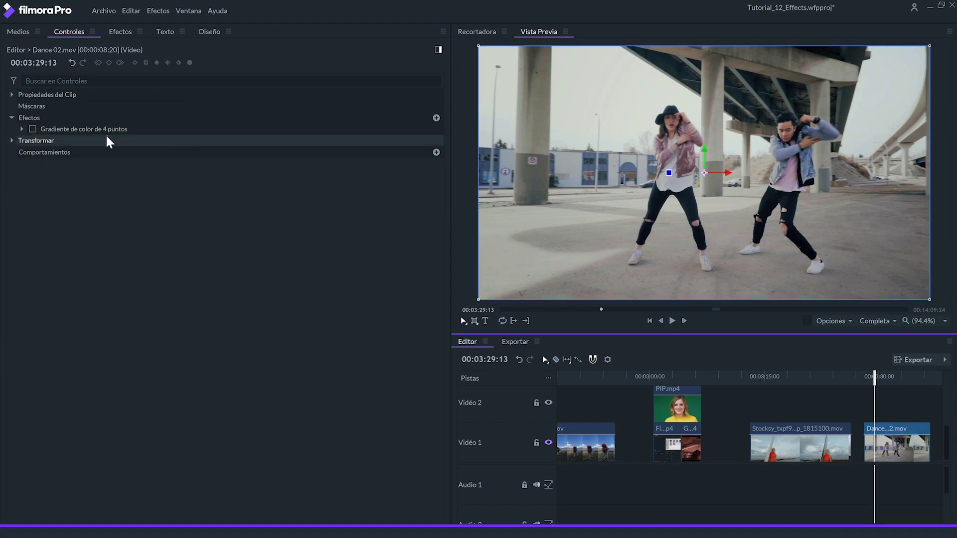
left_click(31, 131)
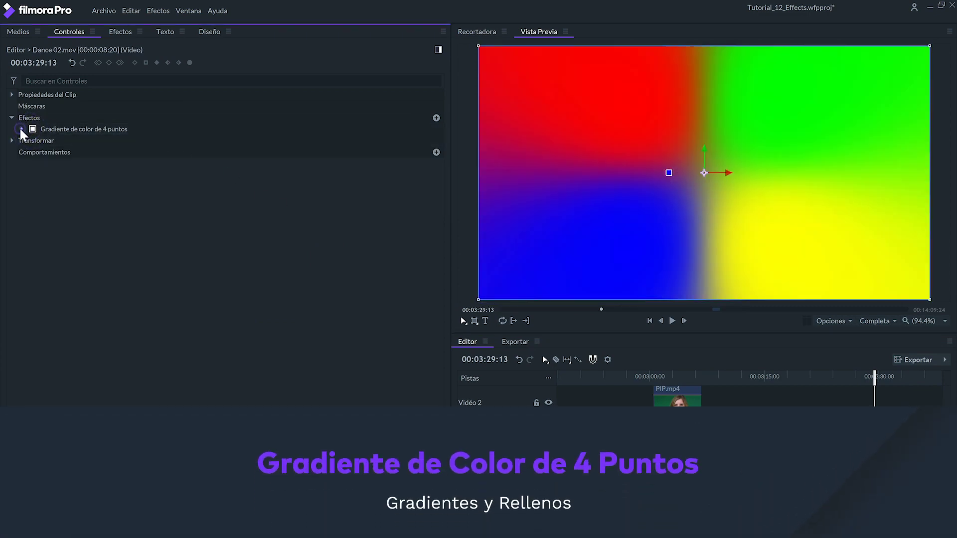
left_click(21, 129)
Try Multiplicar and settle on Luz suave for the four-point gradient's Mezcla, and play the clip
left_click(266, 232)
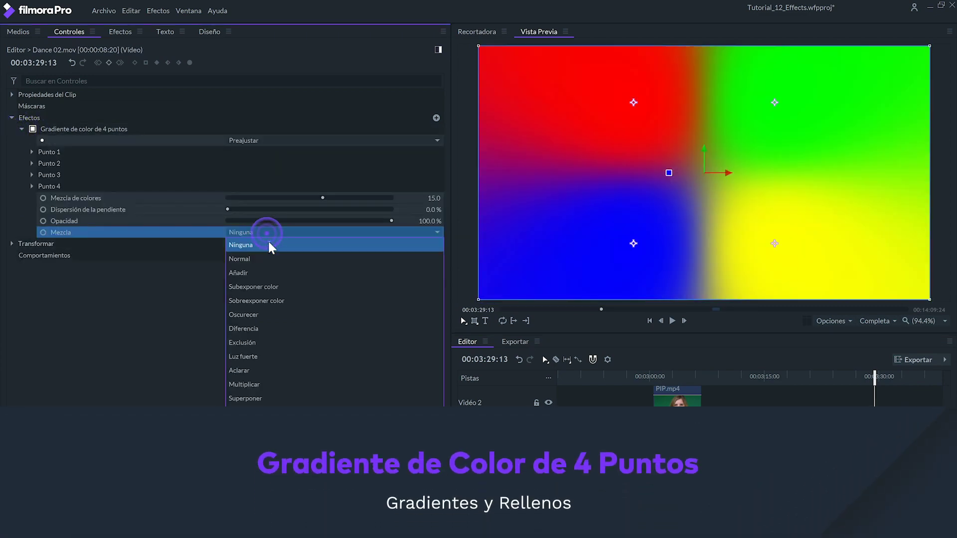
left_click(293, 383)
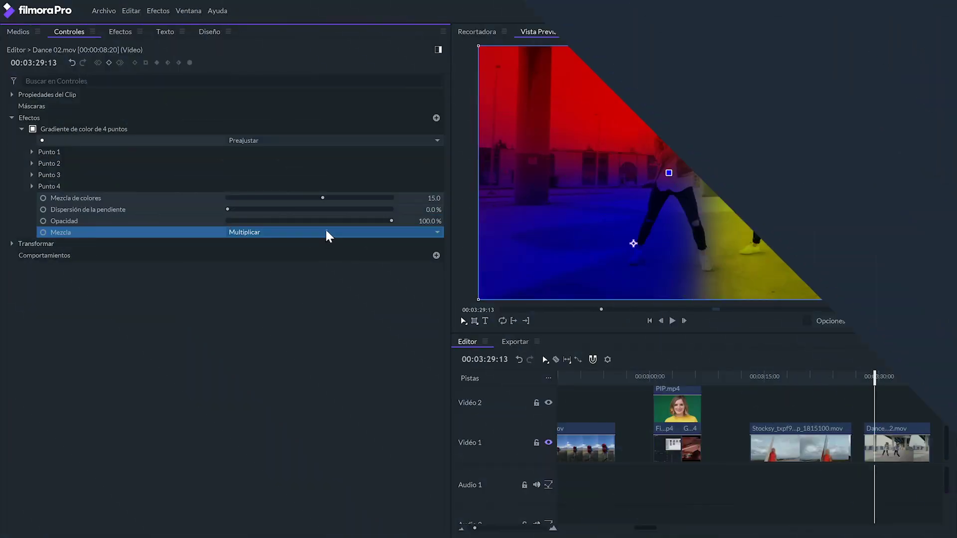
left_click(326, 232)
left_click(323, 427)
left_click(672, 321)
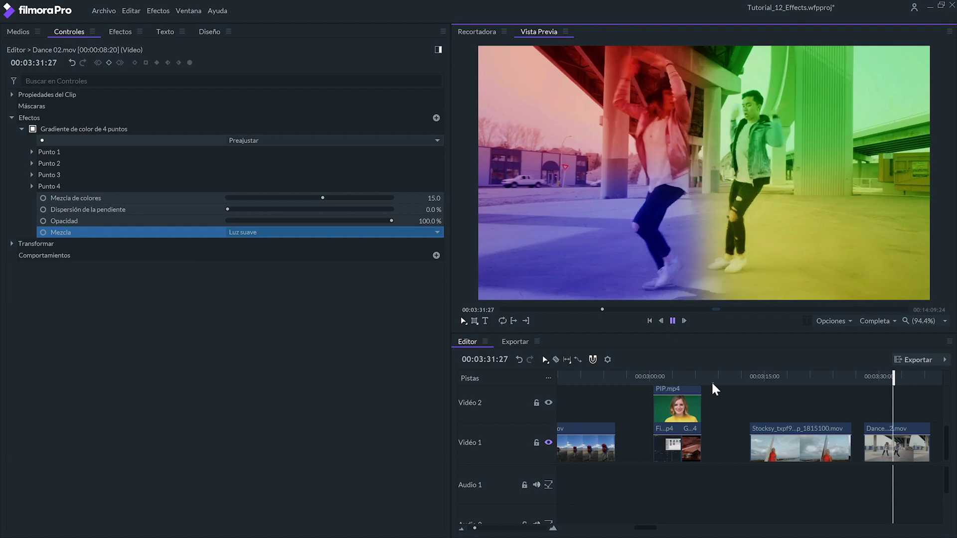
key("space")
Move to 00:03:39:11, select the following dance clip and play it in short bursts to examine its motion effect
left_click_drag(644, 529, 662, 529)
left_click(663, 377)
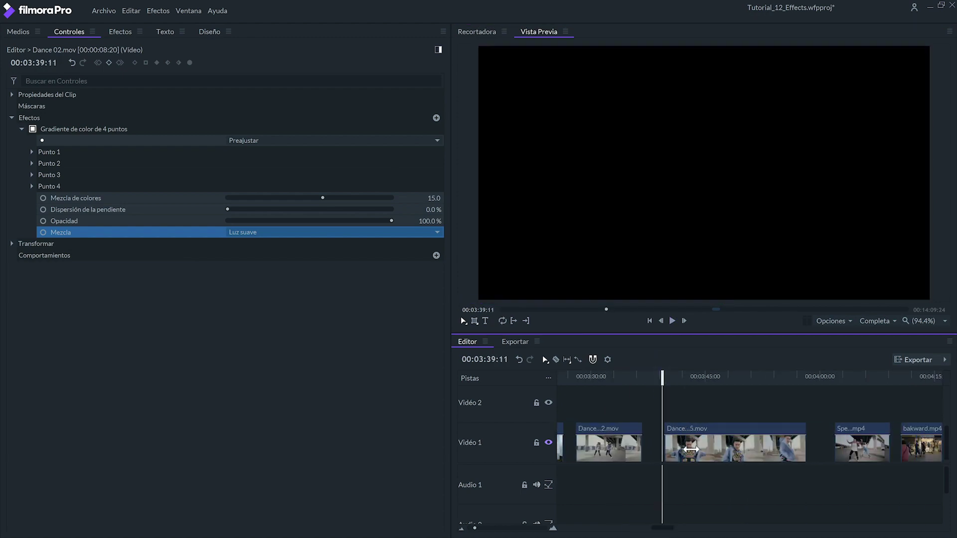
left_click(691, 449)
key("space")
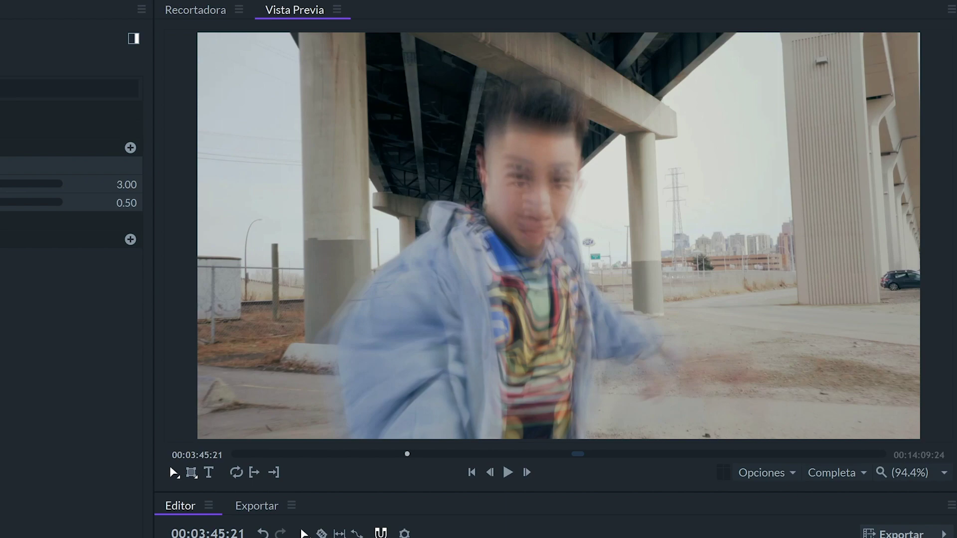
key("space")
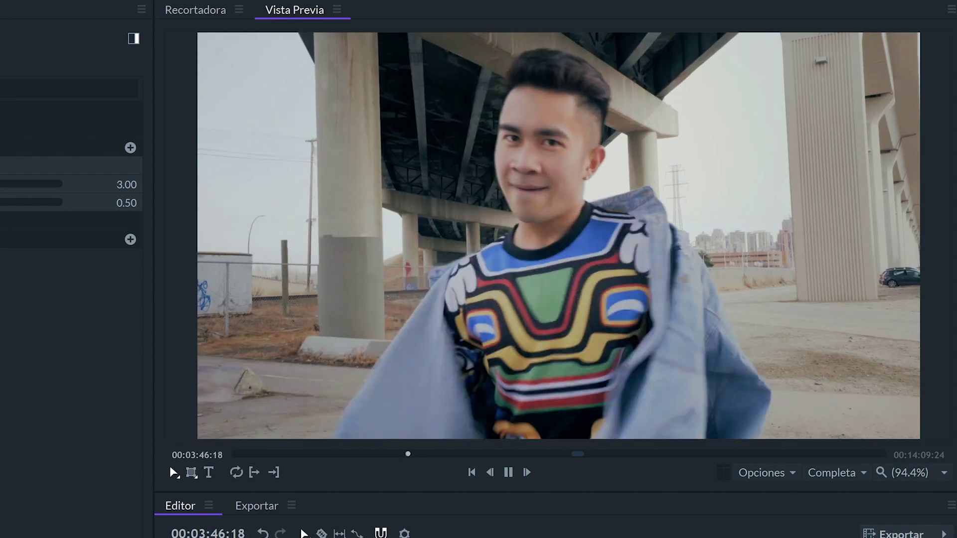
key("space")
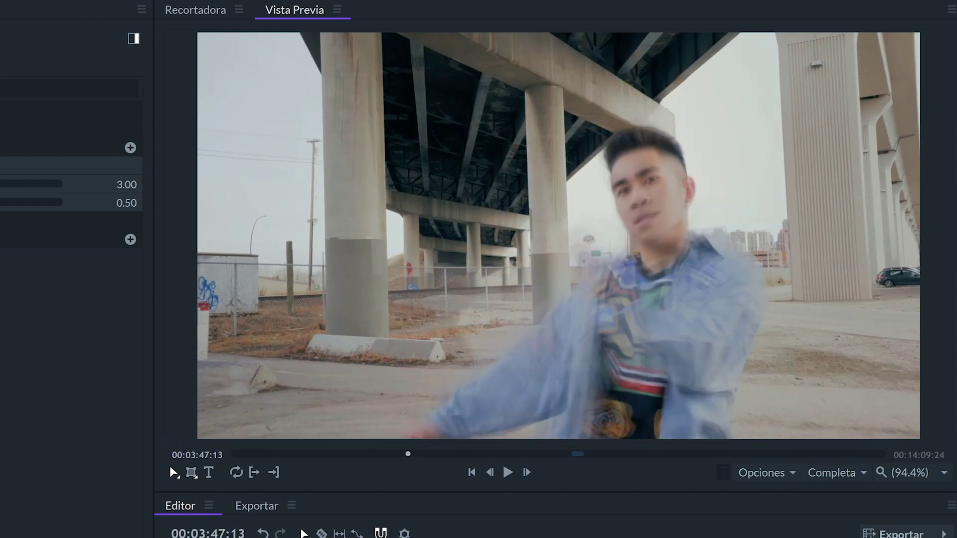
key("space")
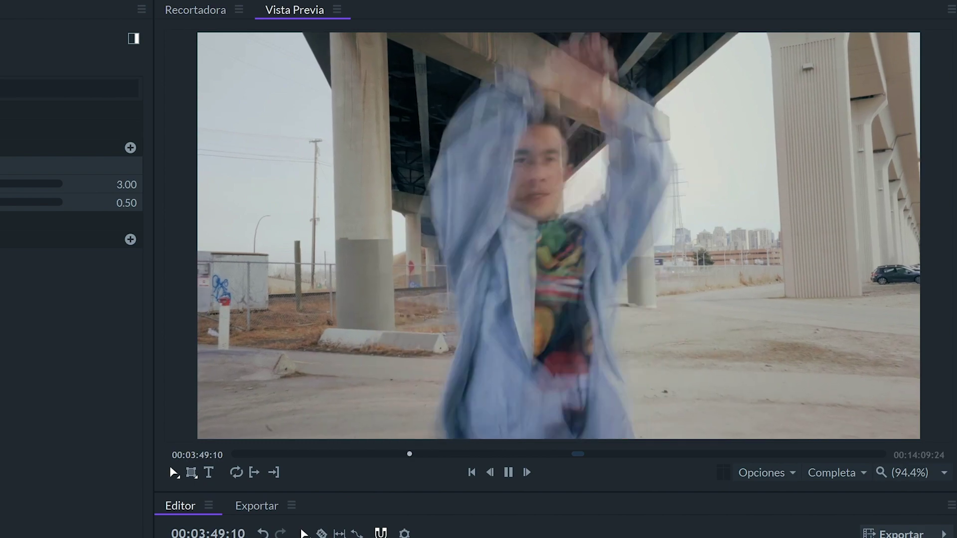
key("space")
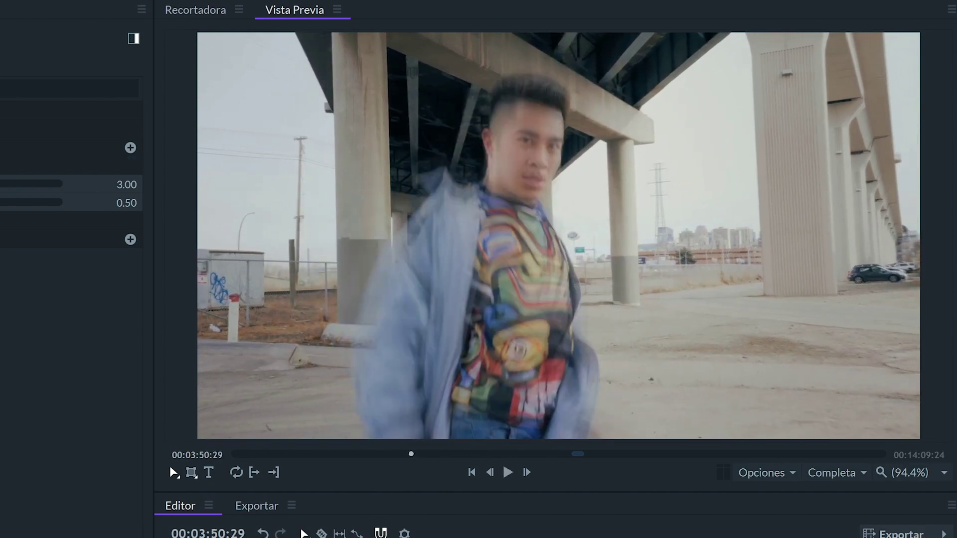